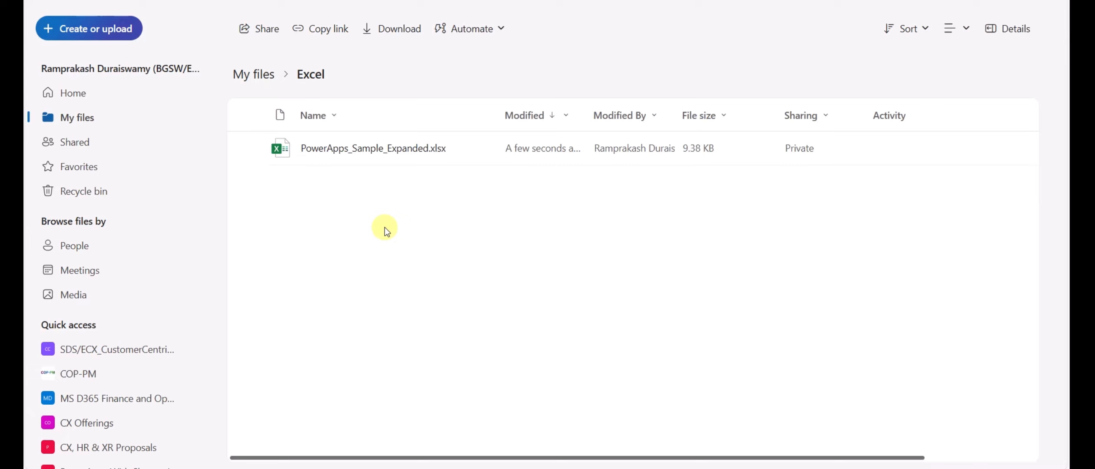
Step: Open the PowerApps_Sample_Expanded.xlsx workbook from My files > Excel in Excel for the web
click(329, 148)
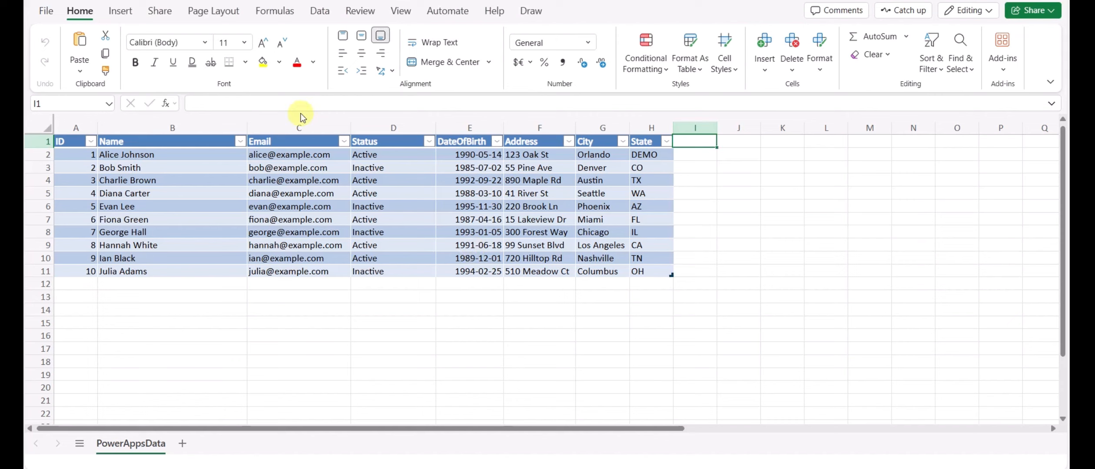
Step: Inspect the first record's values, including Status, DateOfBirth, Address and City
click(89, 156)
drag(88, 156, 348, 150)
drag(379, 150, 470, 151)
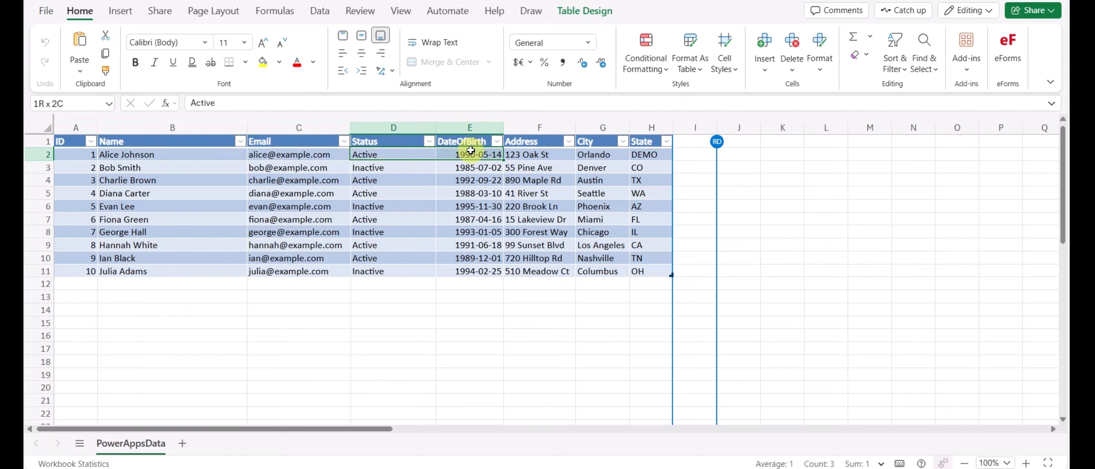
click(526, 155)
click(599, 154)
Step: Check the State values in H2 and H5 and confirm the table is named Table1
click(654, 154)
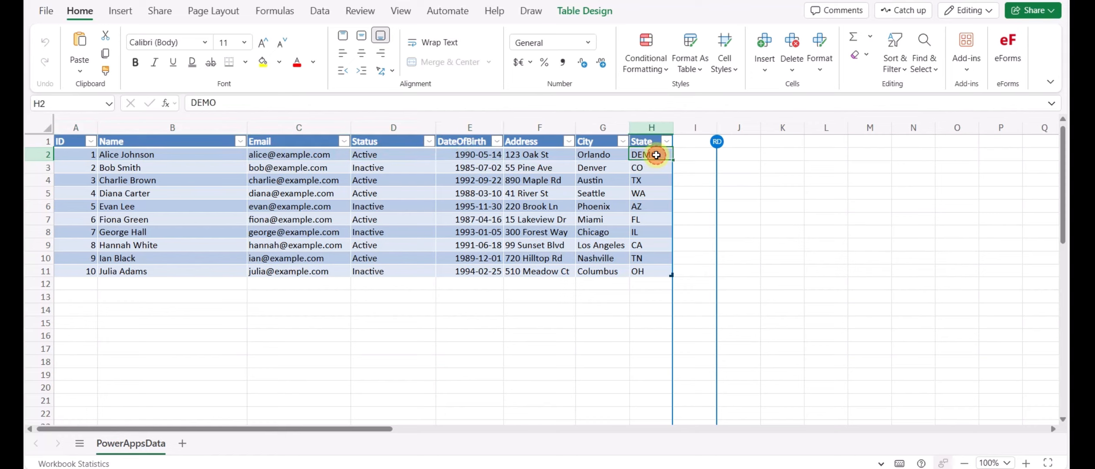
click(652, 192)
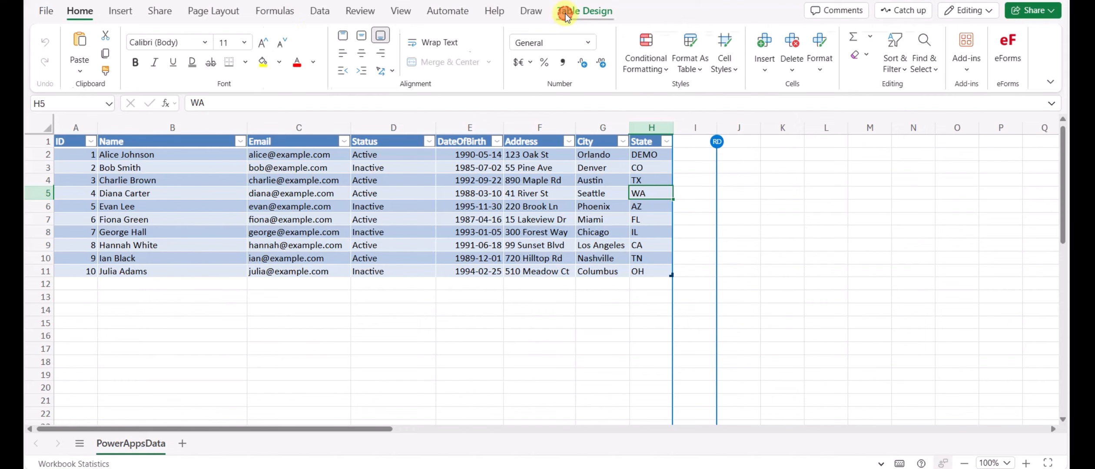
click(584, 11)
click(56, 35)
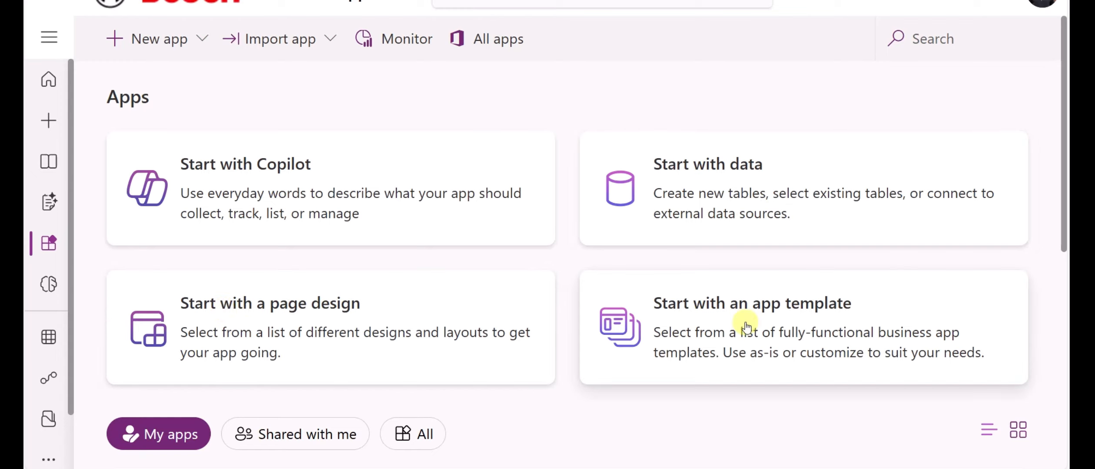
Step: Start a new app from data and choose Connect external data
click(713, 187)
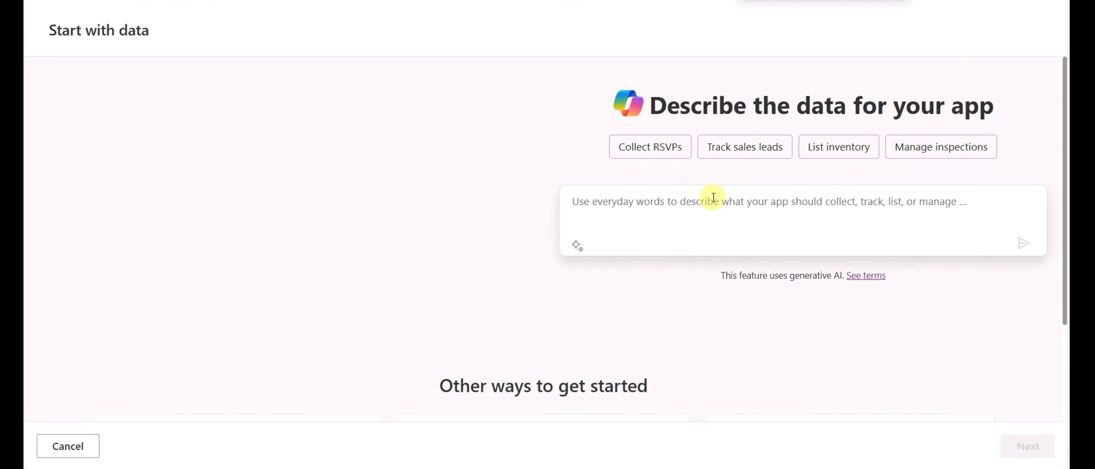
key(ctrl+minus)
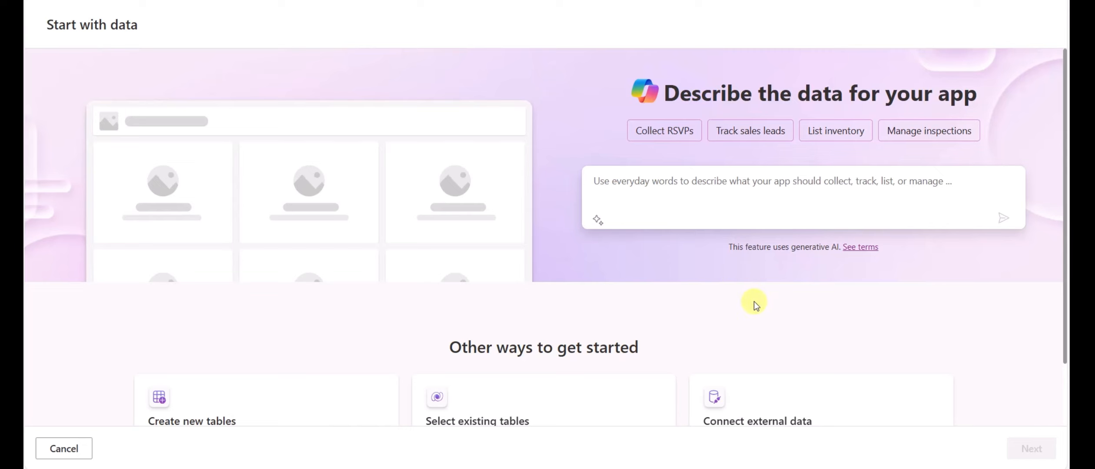
scroll(755, 304, down, 2)
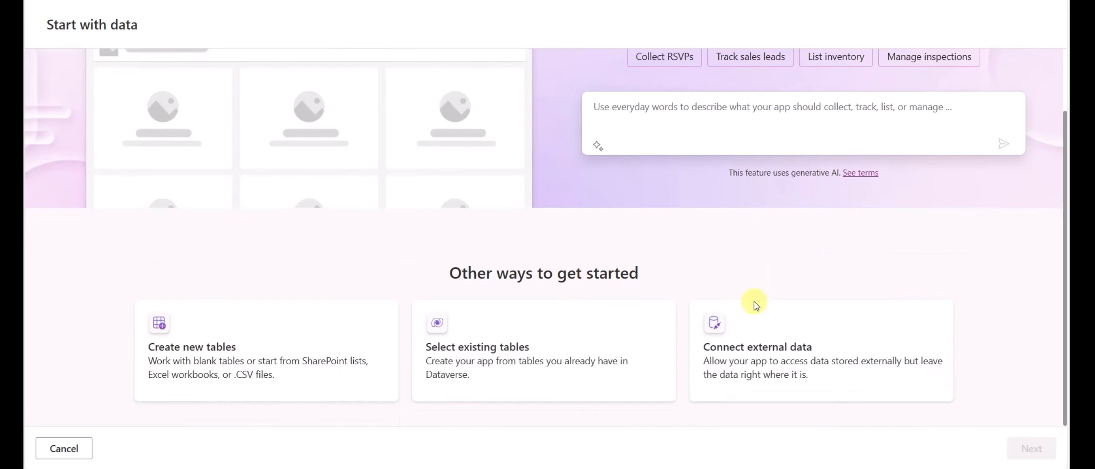
click(757, 360)
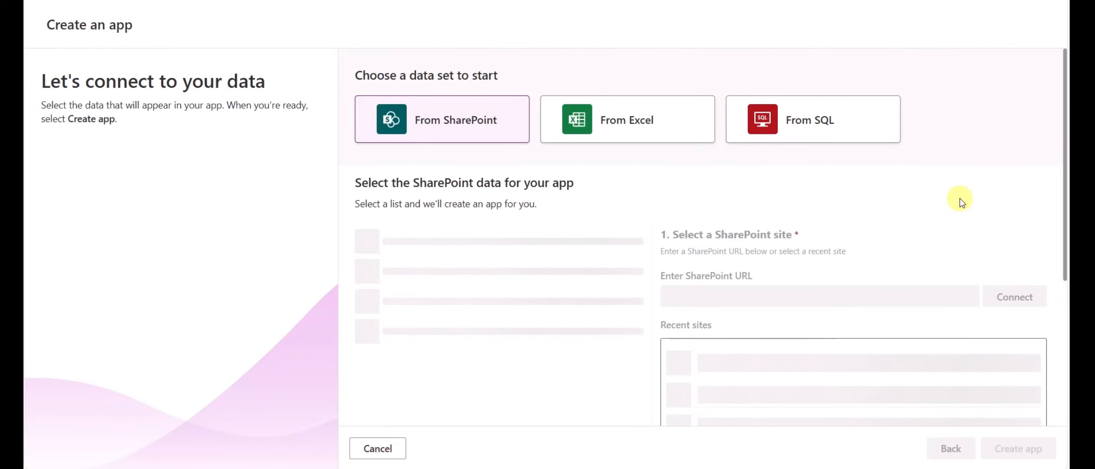
Step: Choose From Excel so the Excel Online (Business) table picker loads
scroll(962, 203, down, 1)
scroll(962, 203, up, 1)
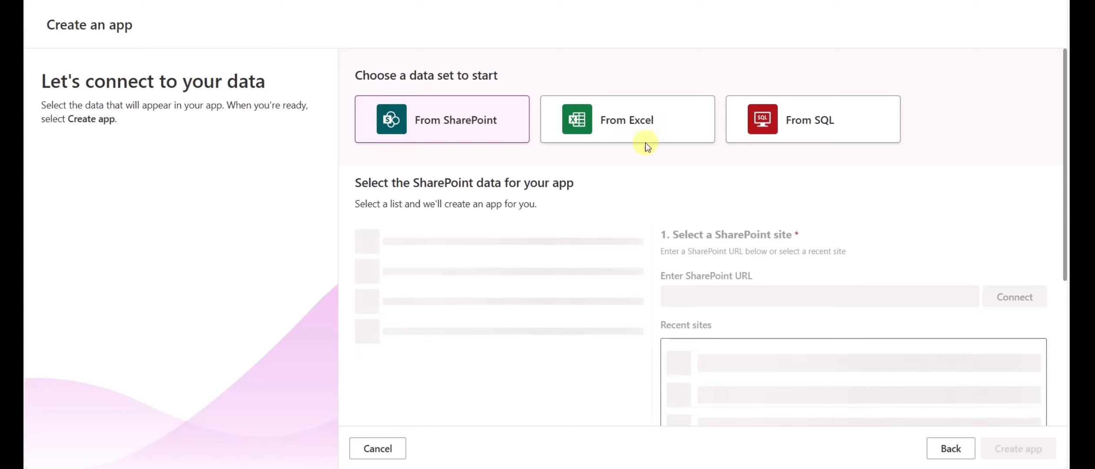
click(619, 124)
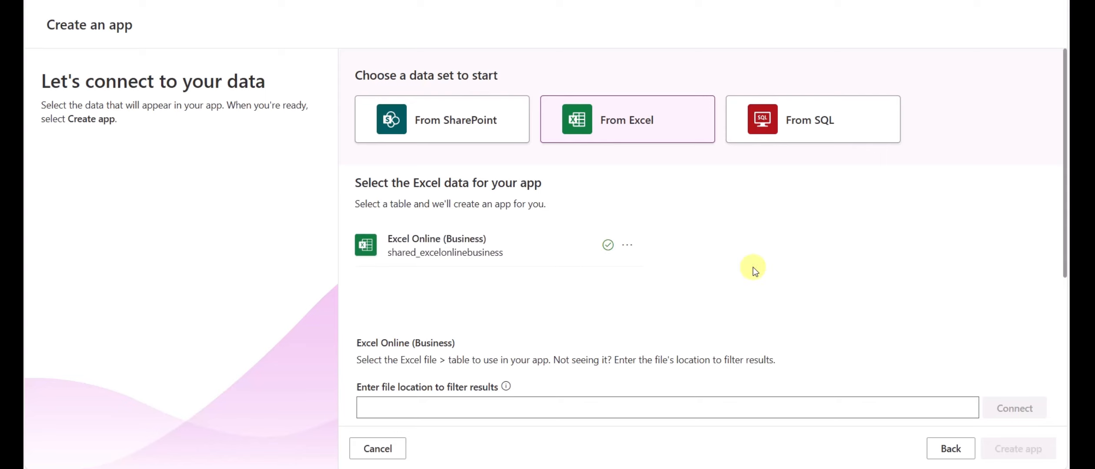
scroll(746, 269, down, 5)
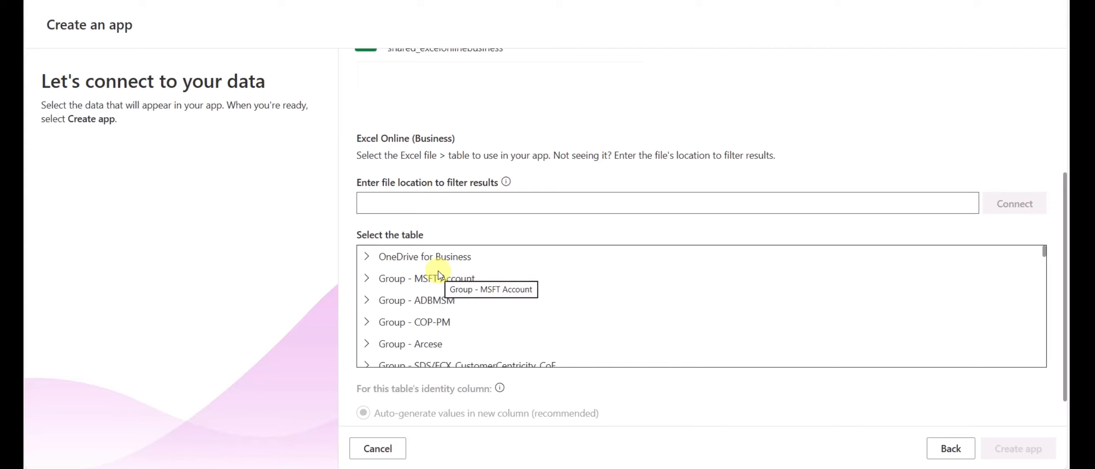
Step: Browse OneDrive for Business > OneDrive > Excel > PowerApps_Sample_Expanded.xlsx and select Table1
click(369, 257)
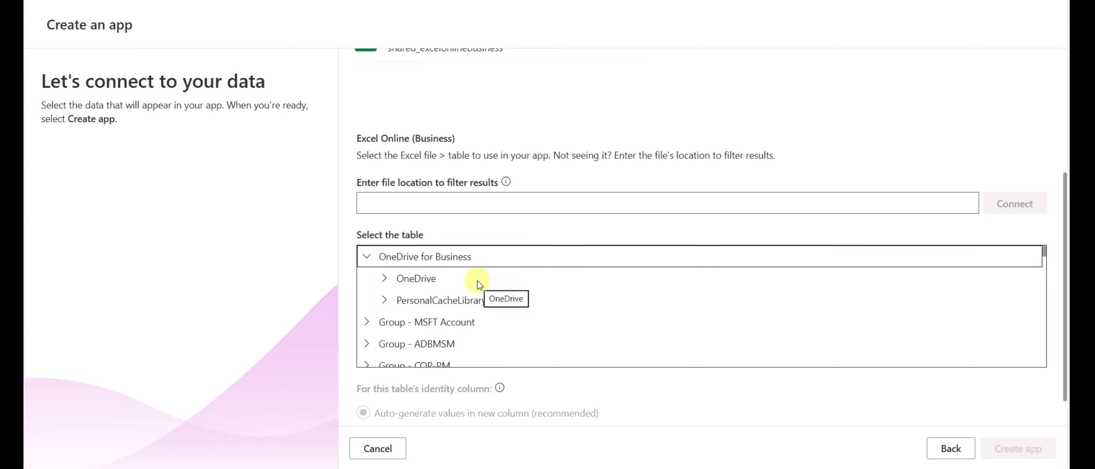
click(384, 278)
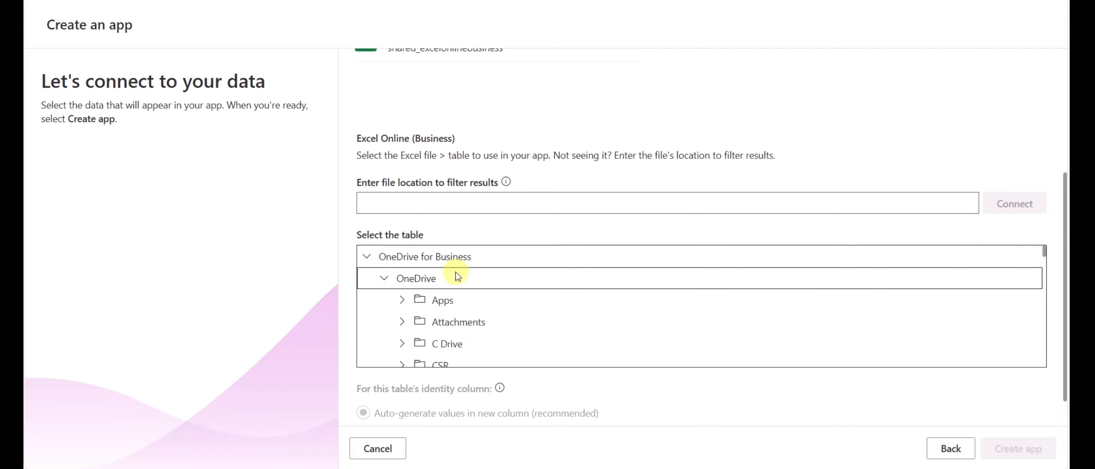
scroll(527, 333, down, 5)
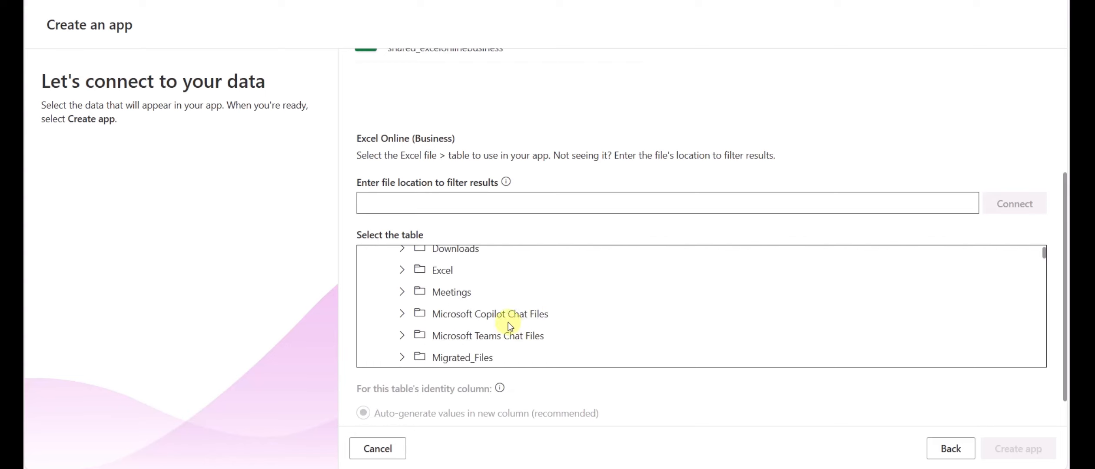
click(406, 273)
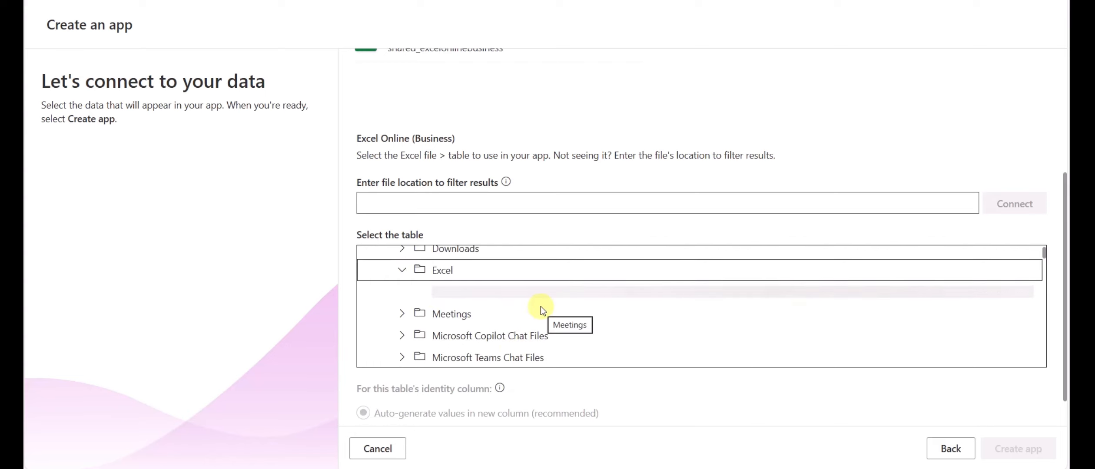
click(420, 292)
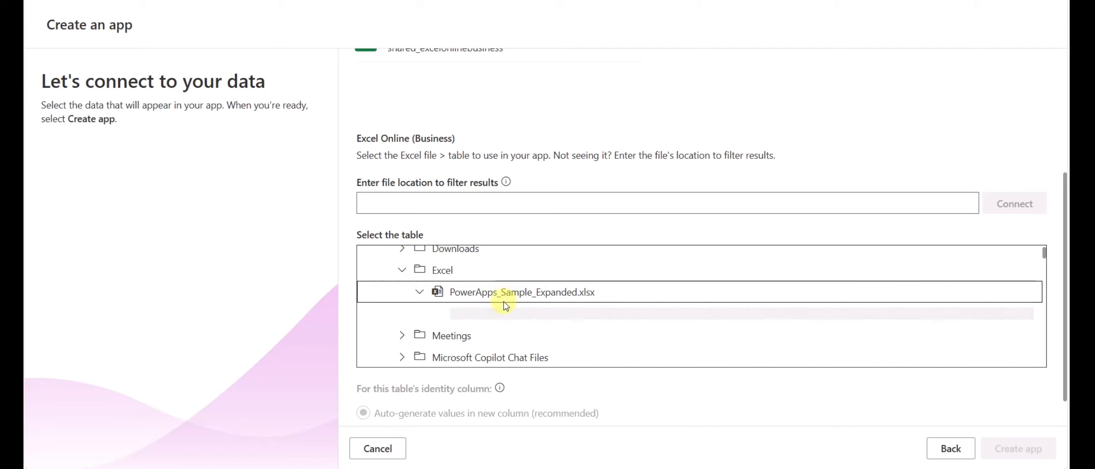
click(469, 315)
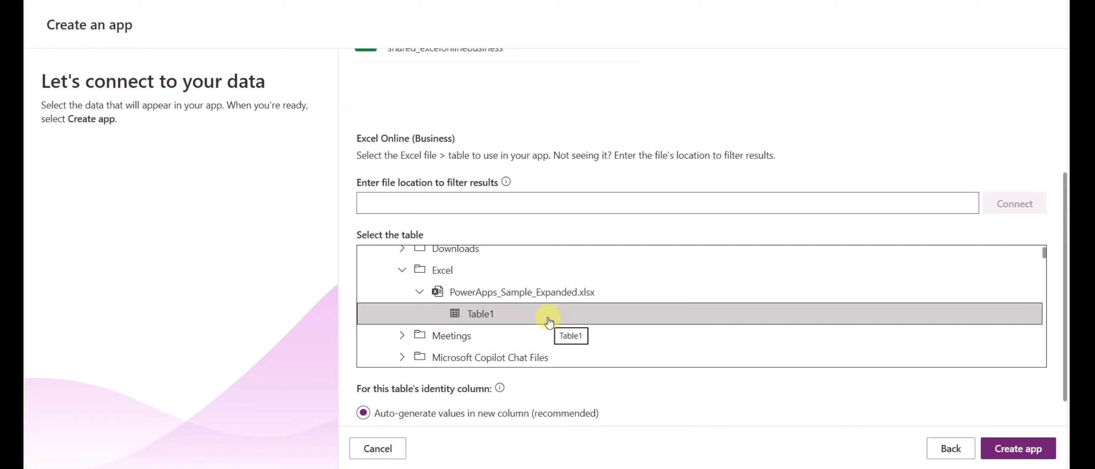
Step: Keep Auto-generate values in new column as the identity setting
scroll(622, 391, down, 1)
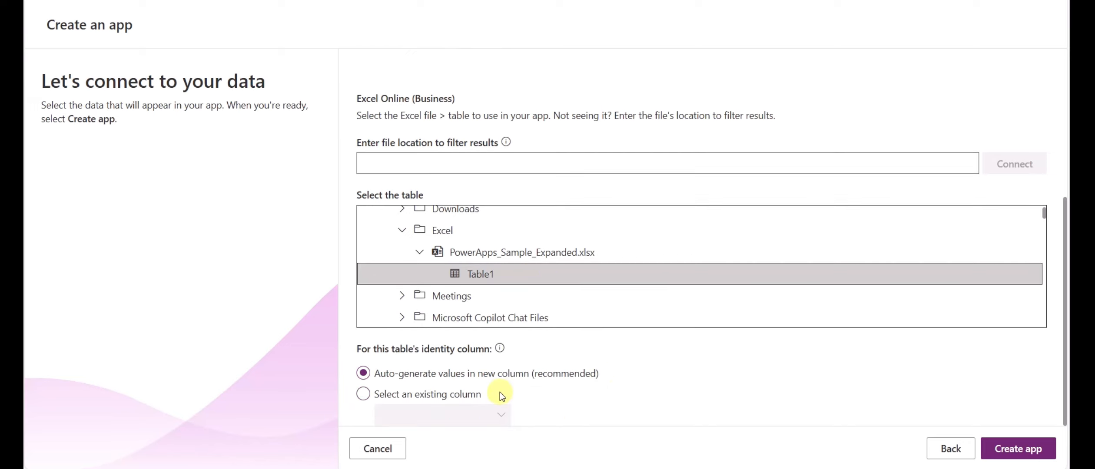
click(435, 394)
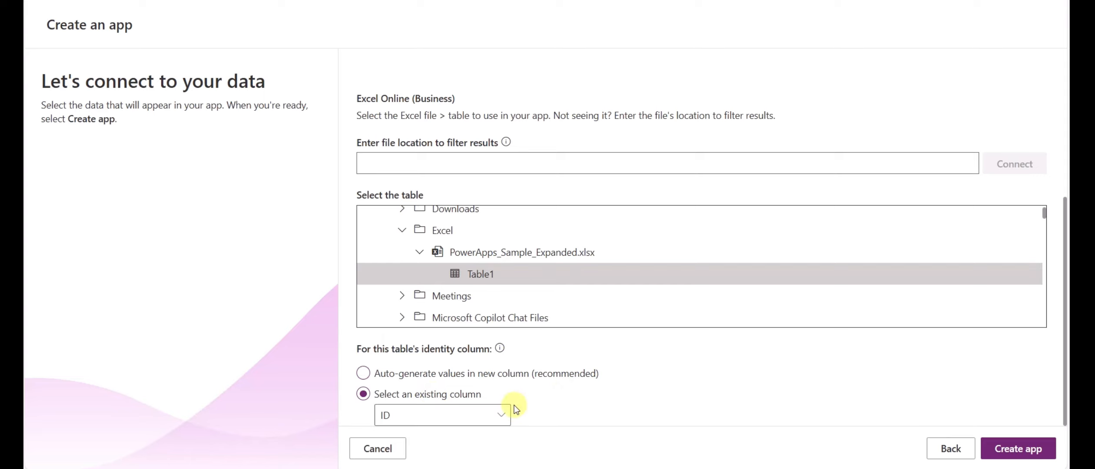
click(411, 377)
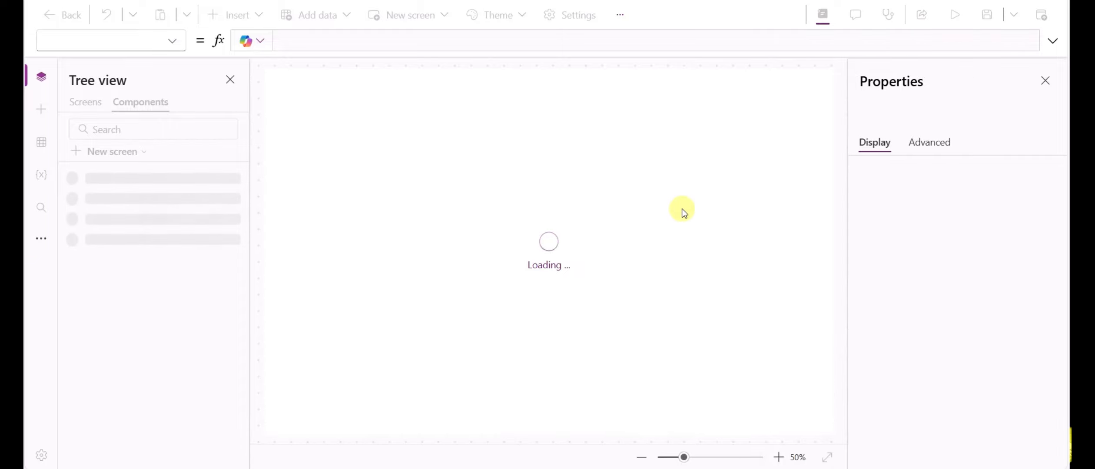
Step: Close the Properties pane to give the app canvas more room
click(1039, 83)
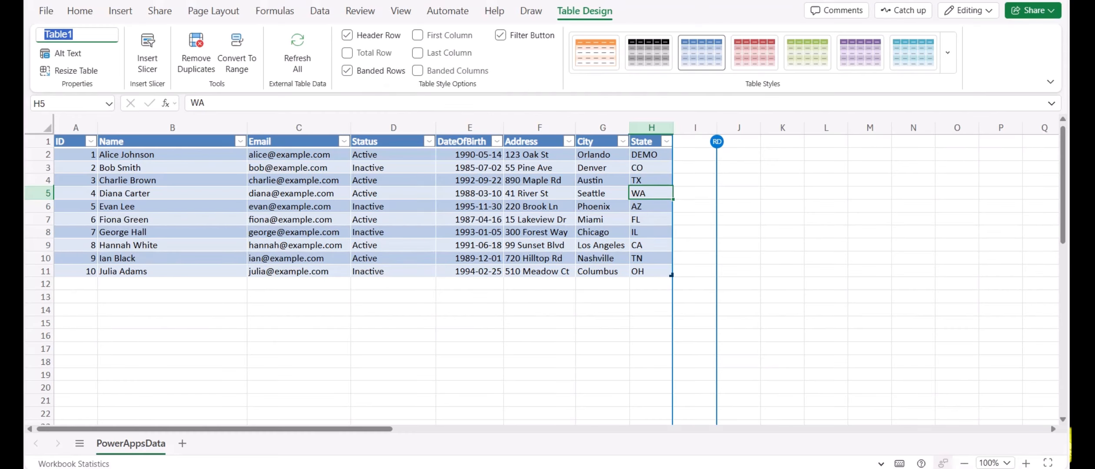
click(703, 210)
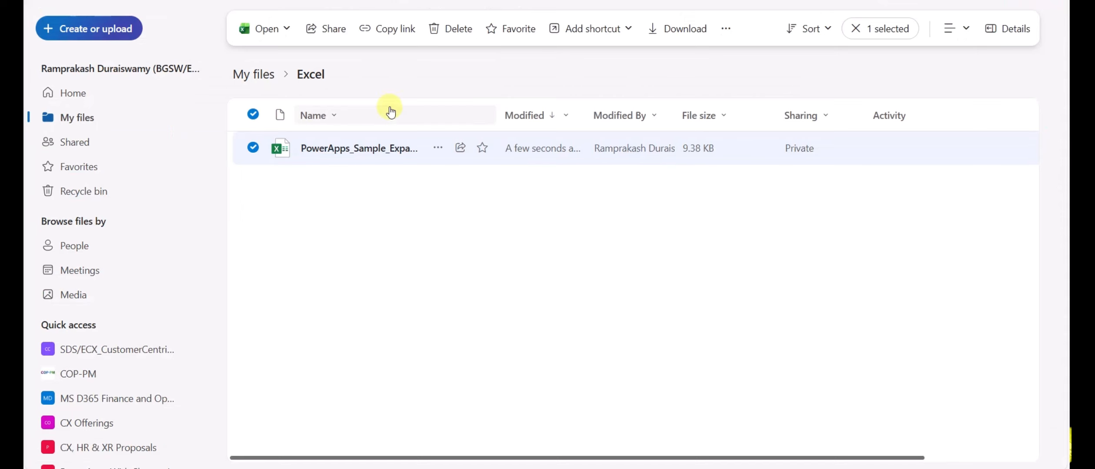
click(350, 147)
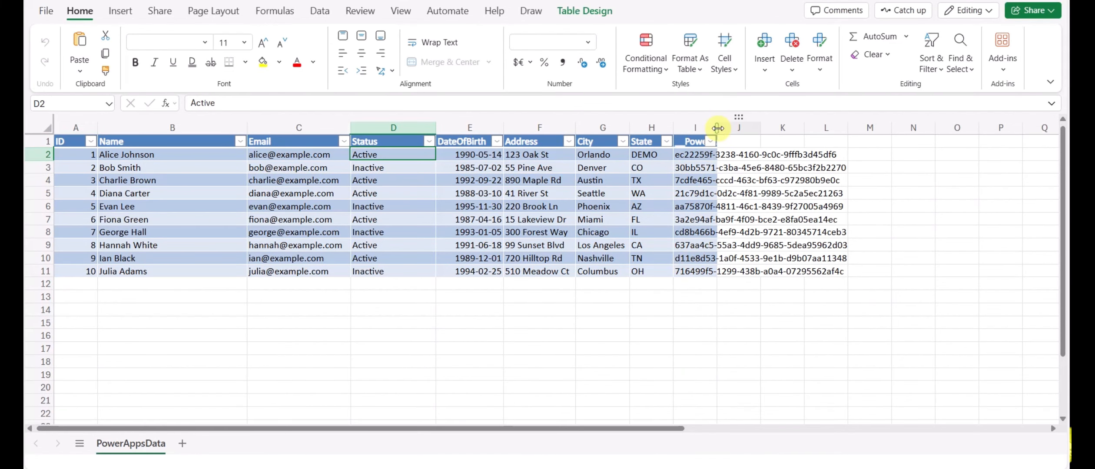
drag(718, 128, 826, 127)
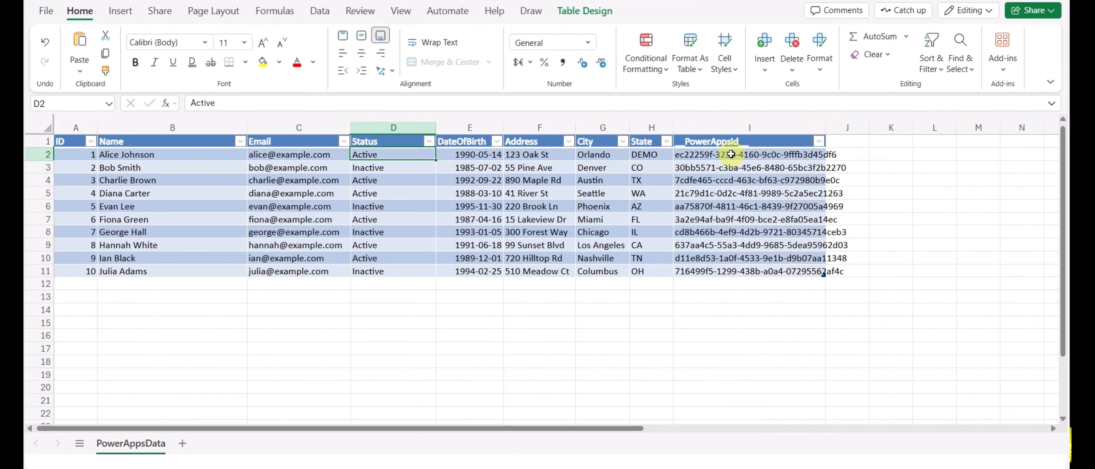
click(702, 150)
click(703, 142)
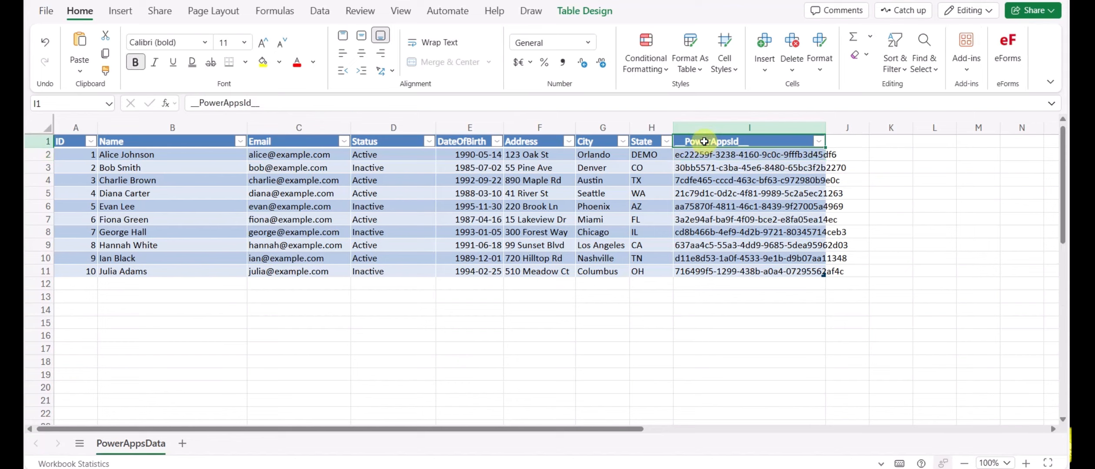
click(699, 155)
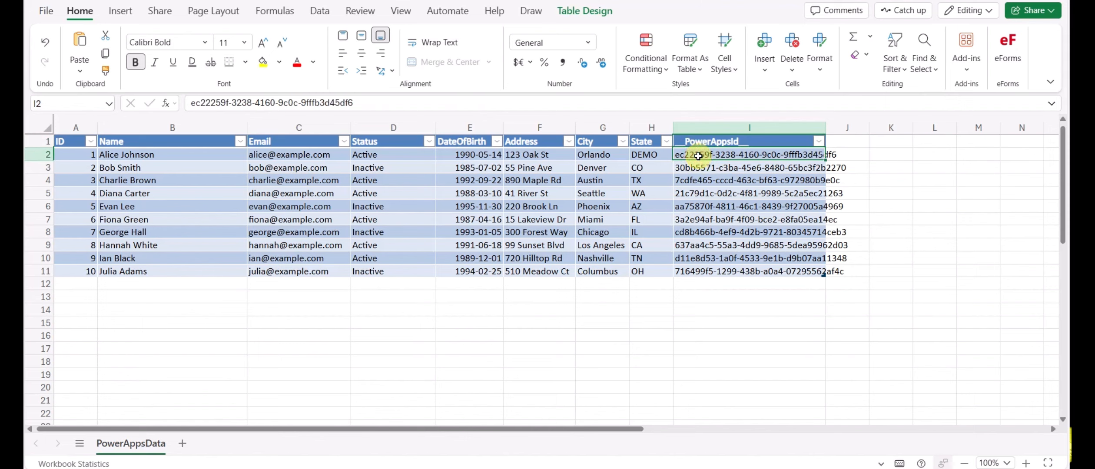
drag(699, 155, 80, 155)
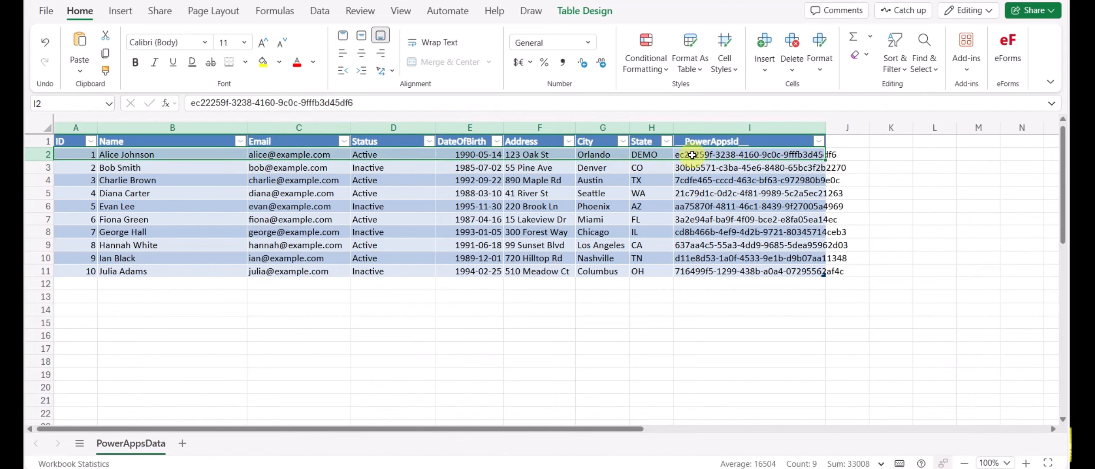
click(693, 155)
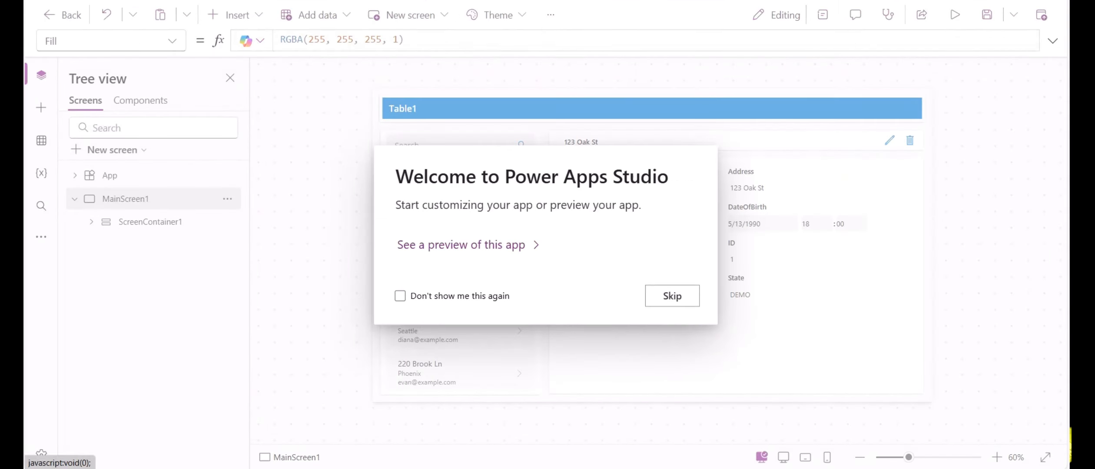
Step: Skip the Studio welcome dialog and compare the first record's address and GUID in Excel
click(686, 294)
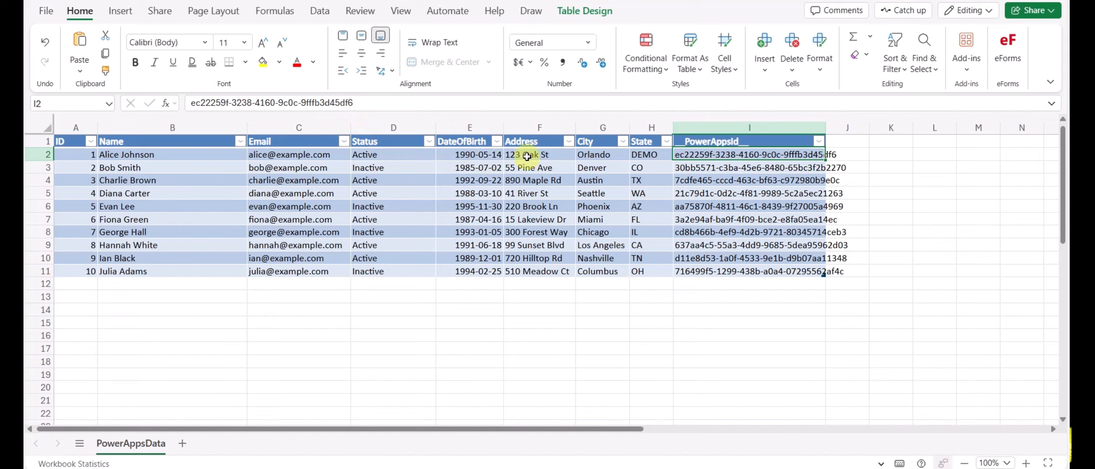
click(529, 157)
click(691, 156)
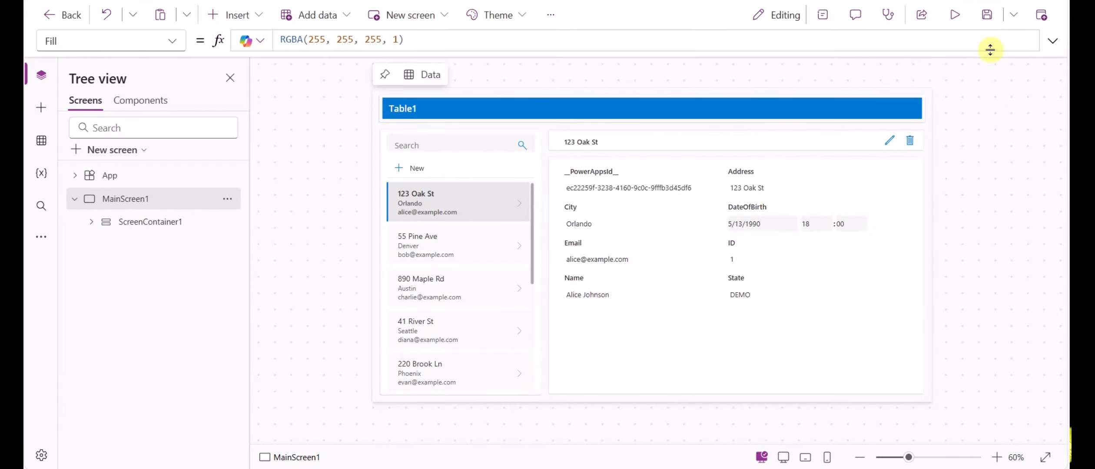
Step: In preview, edit the 123 Oak St record's State to 'Demo State', save, and check Excel
click(955, 15)
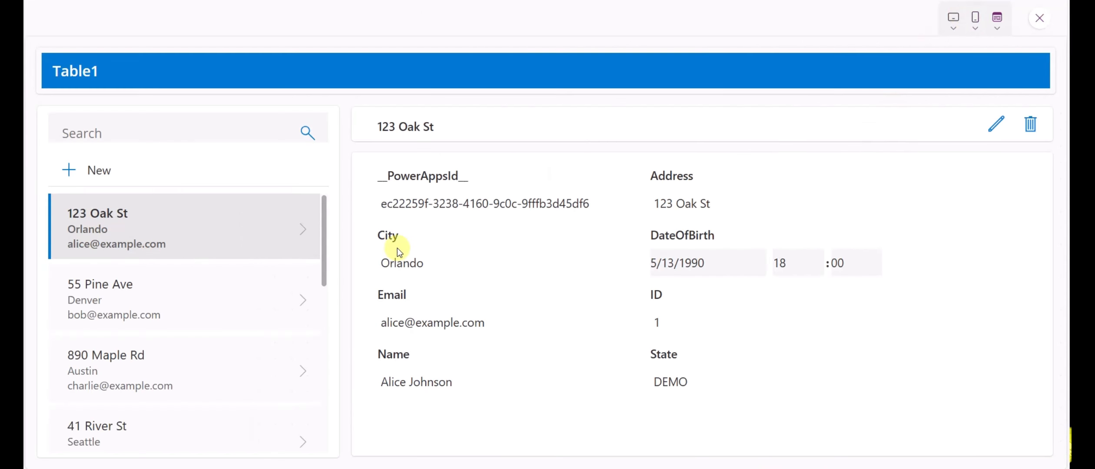
click(994, 131)
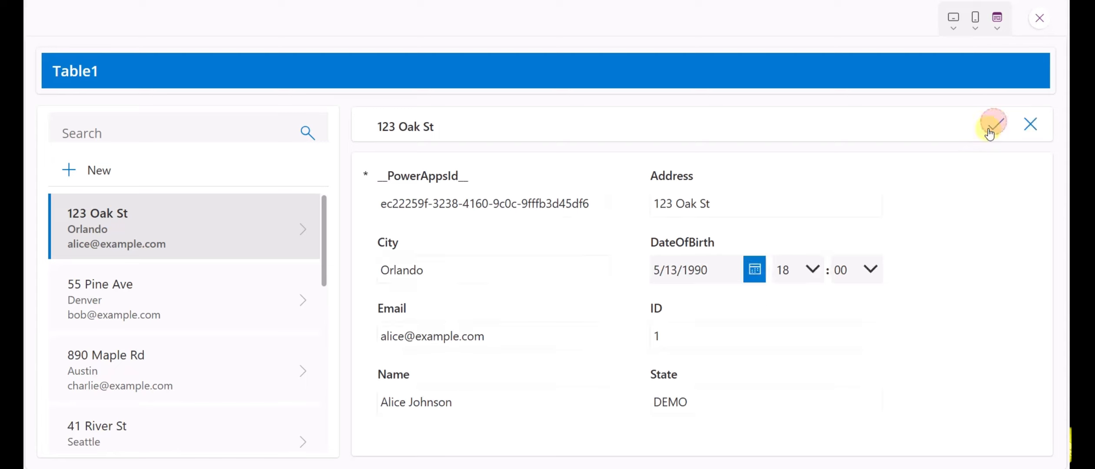
click(664, 346)
click(703, 409)
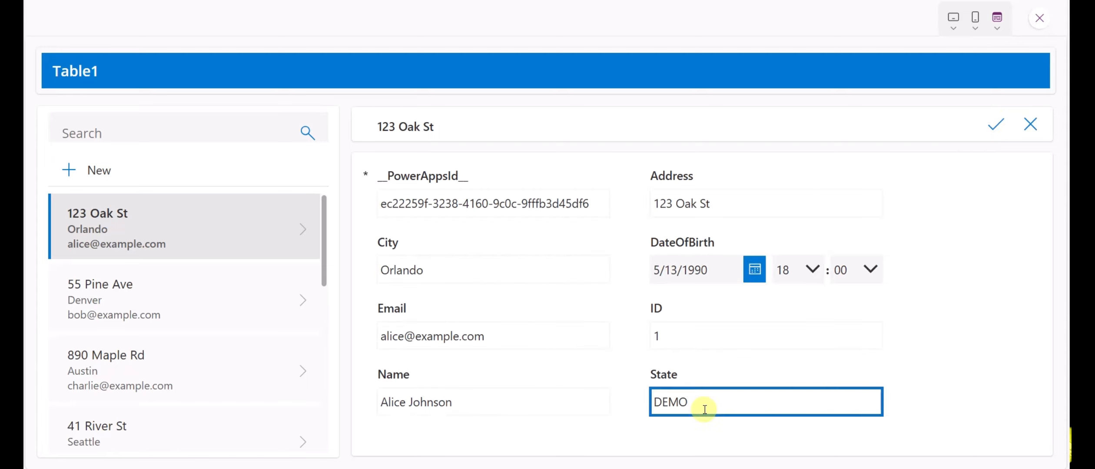
key(BackSpace)
key(BackSpace)
key(BackSpace)
click(995, 124)
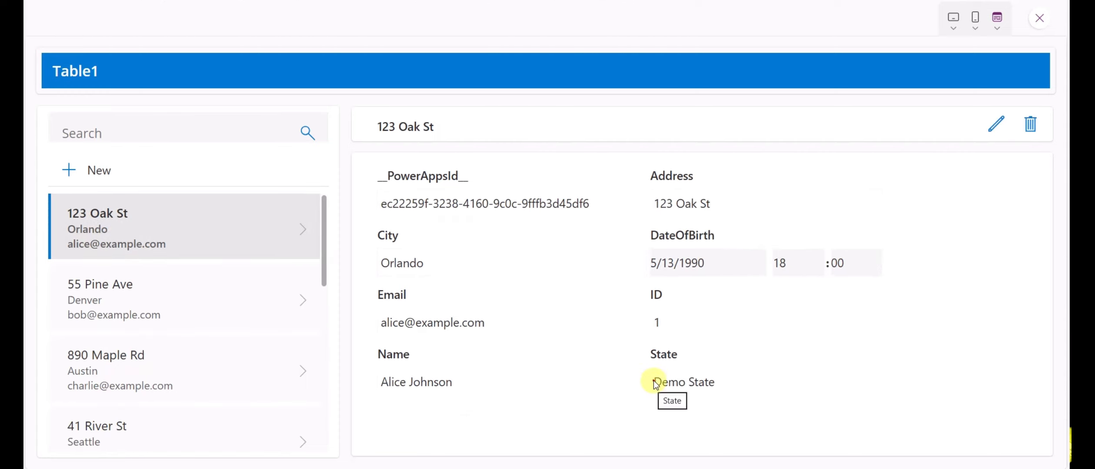
drag(656, 384, 728, 380)
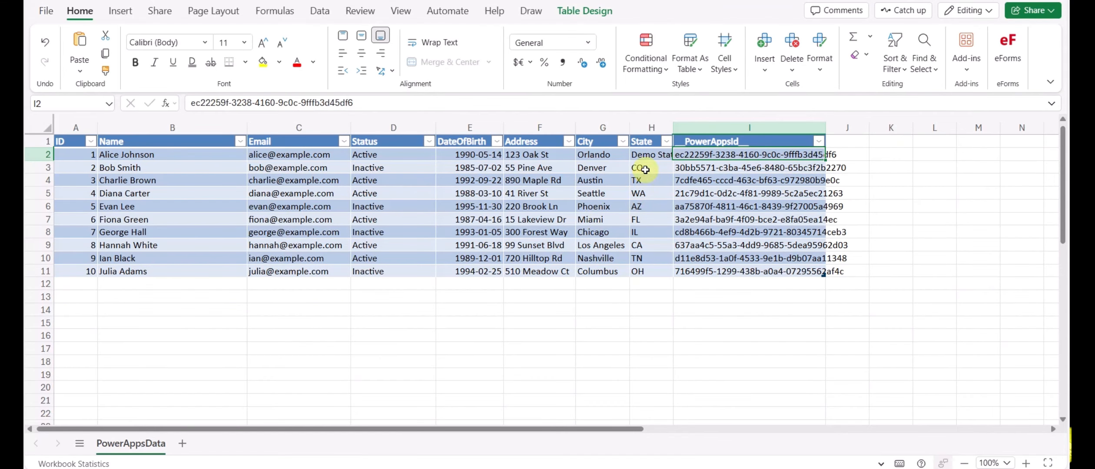
click(645, 155)
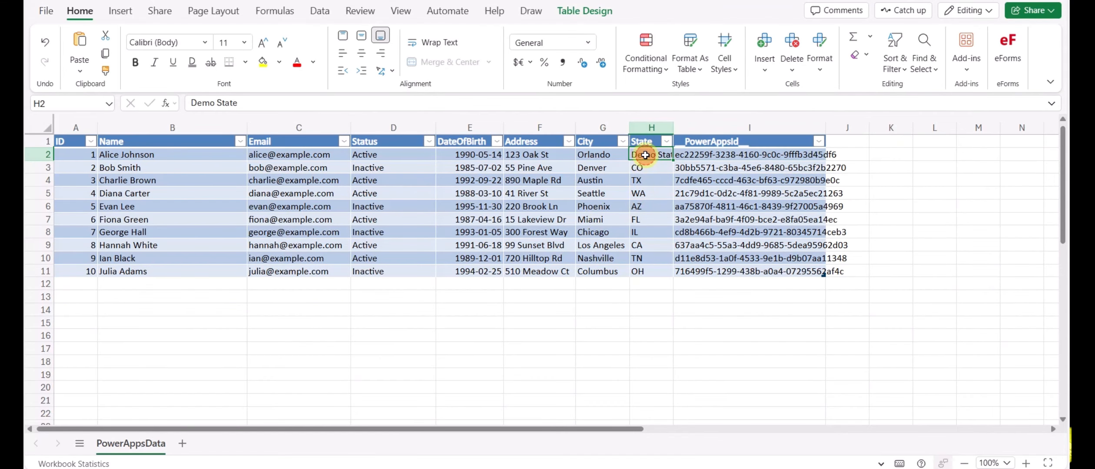
Step: Confirm cell H2 reads Demo State, then start a new blank record in the app
triple_click(260, 103)
click(575, 335)
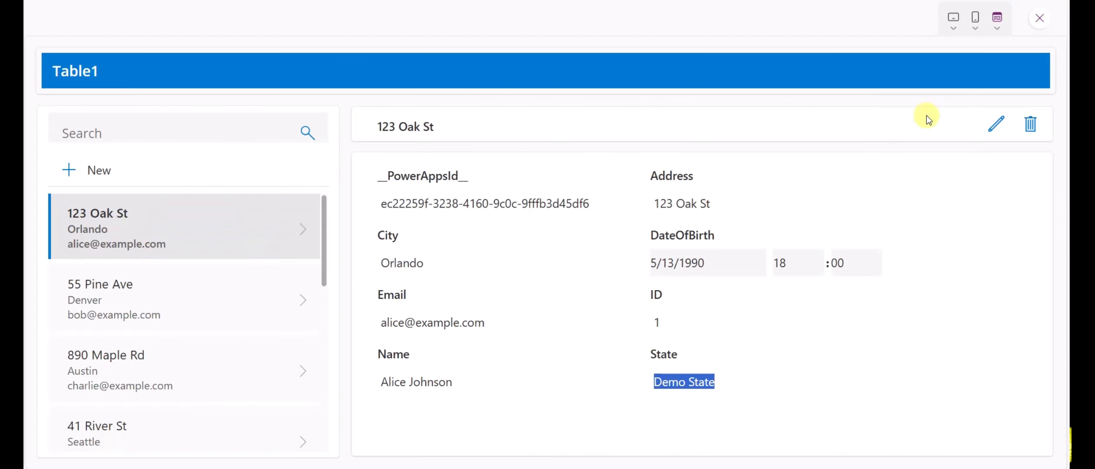
click(69, 170)
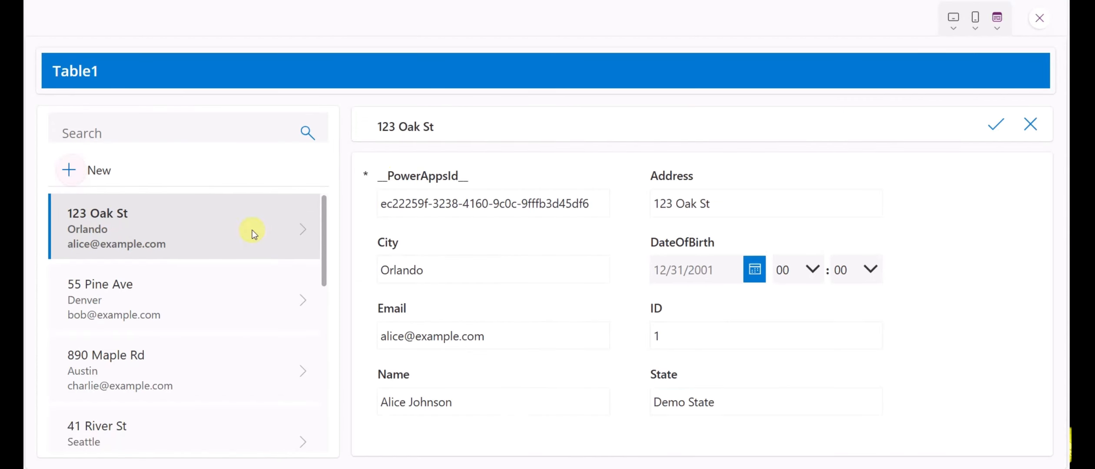
double_click(364, 176)
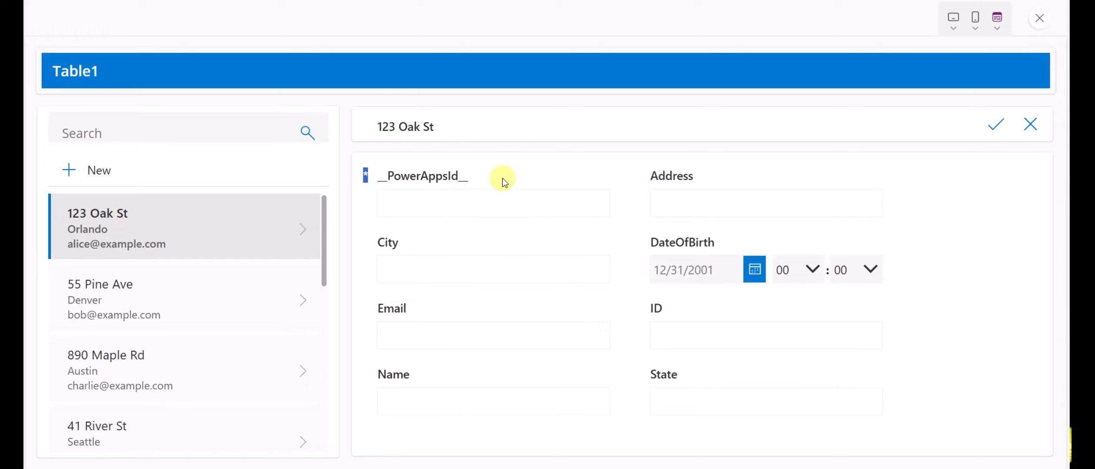
Step: Paste a GUID into __PowerAppsId__ and fill Address and City with Demo Address and Demo City
click(480, 203)
click(420, 198)
text(d883d590-857b-e2fd-8a64-9c59b2dc889b)
click(674, 199)
click(674, 199)
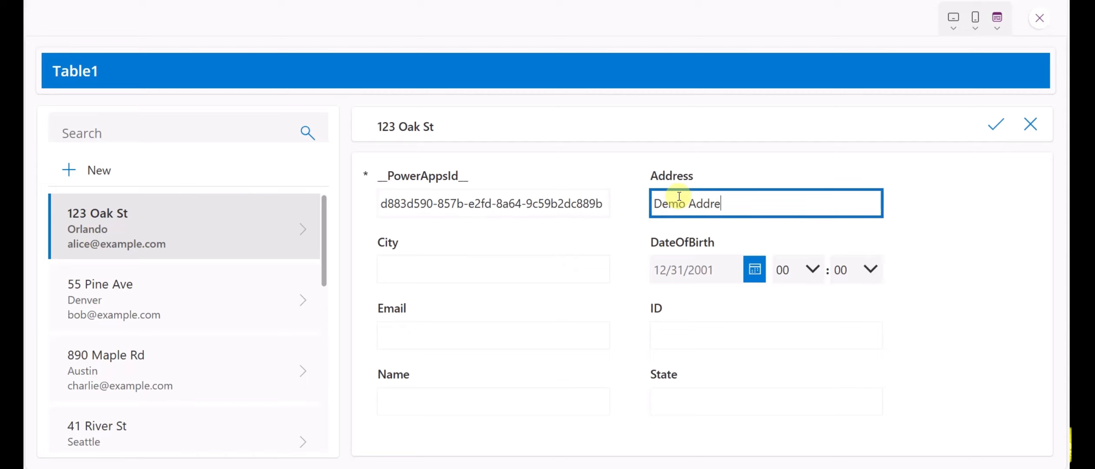
click(539, 262)
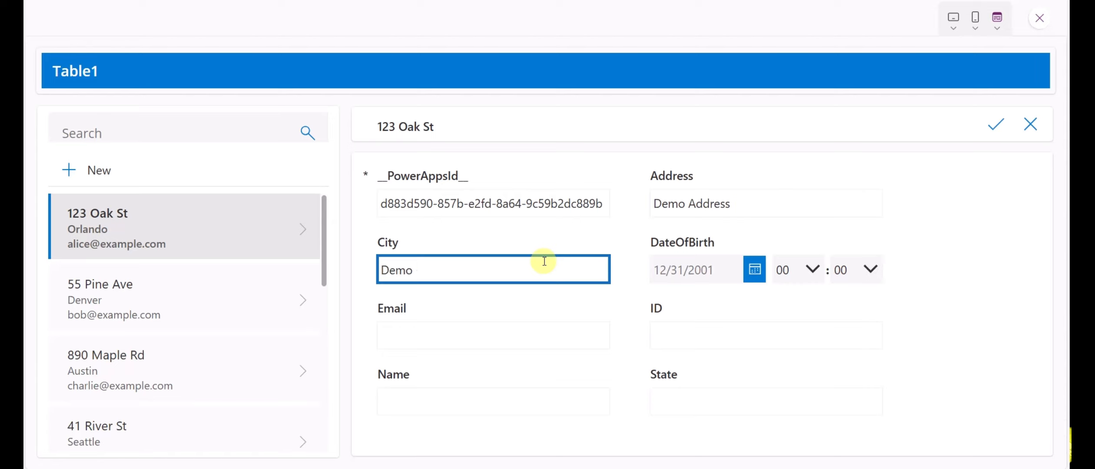
Step: Set the date of birth to 12/3/2025 using the calendar picker
click(755, 269)
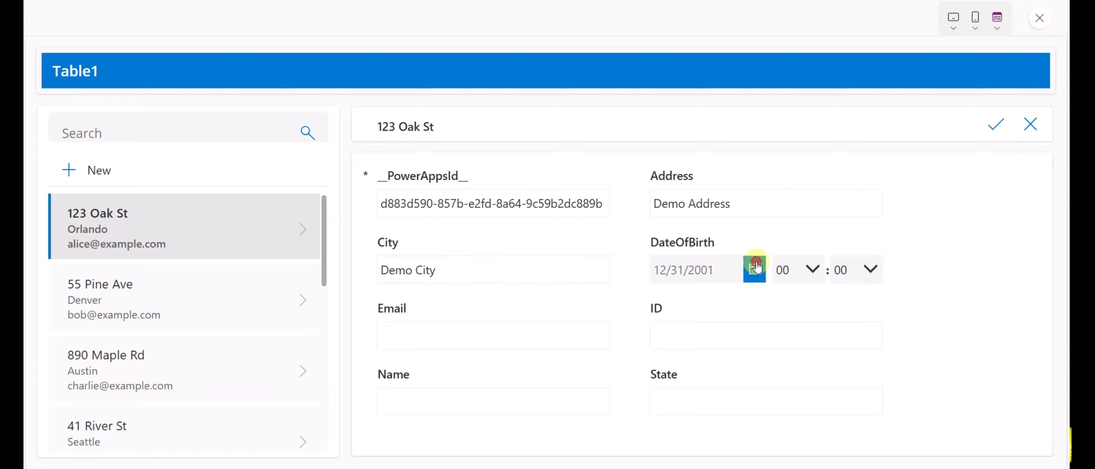
click(472, 351)
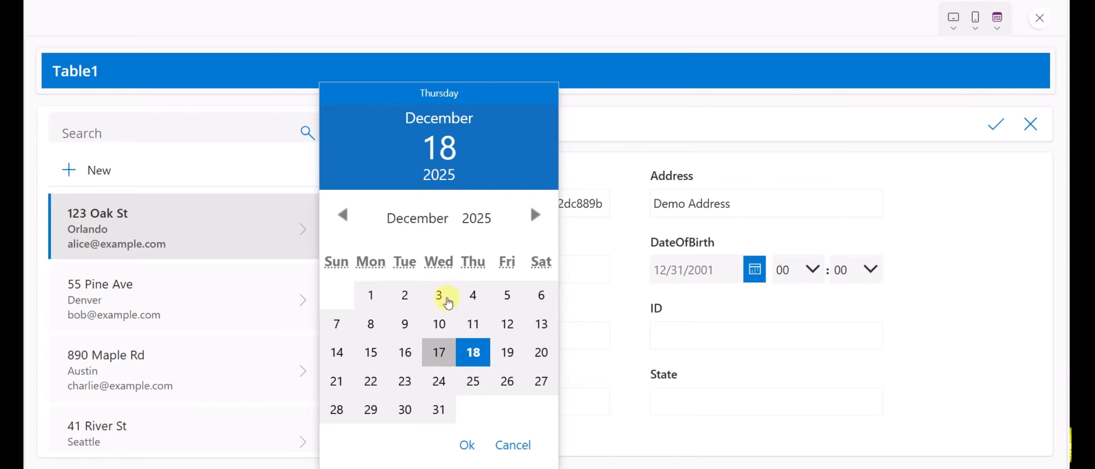
click(440, 295)
click(469, 443)
Step: Enter Email 'test', ID 11, the person's name and the state, then save the record
click(476, 323)
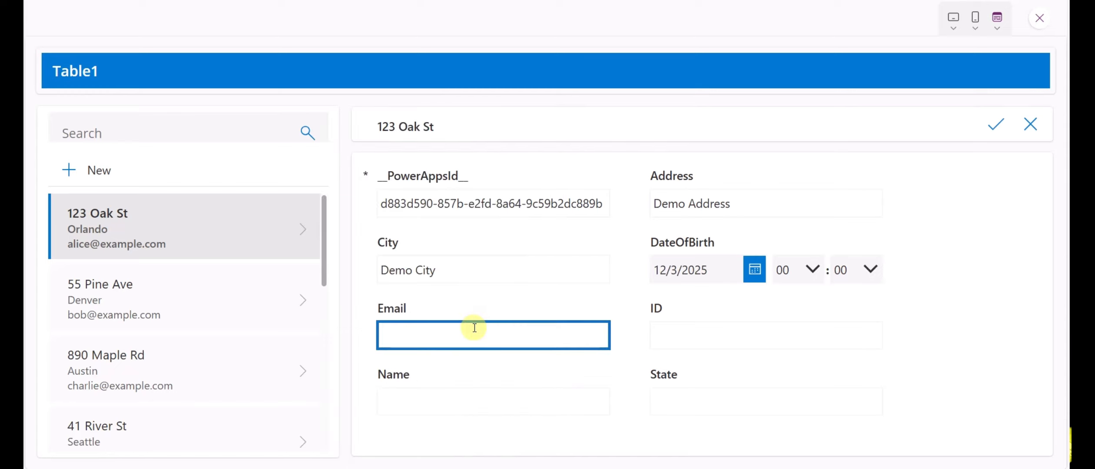
key(Tab)
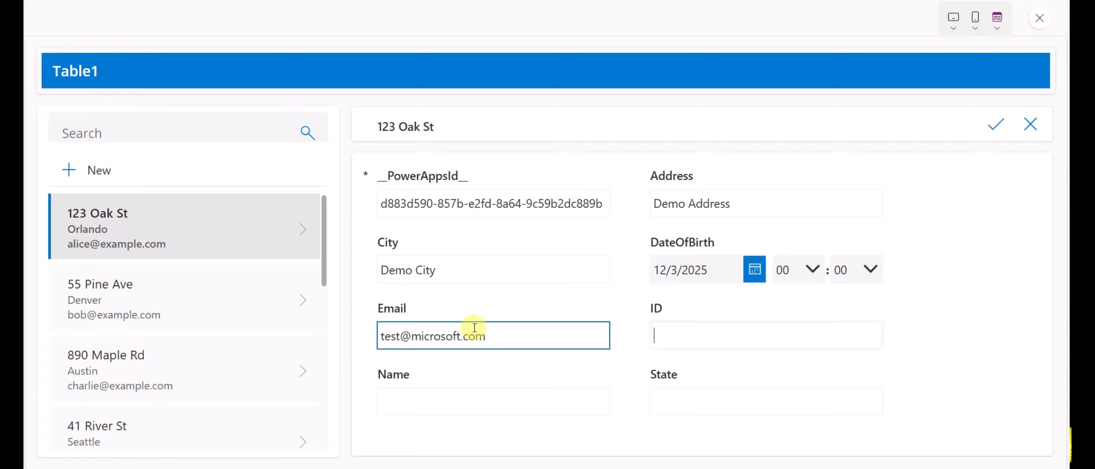
click(704, 329)
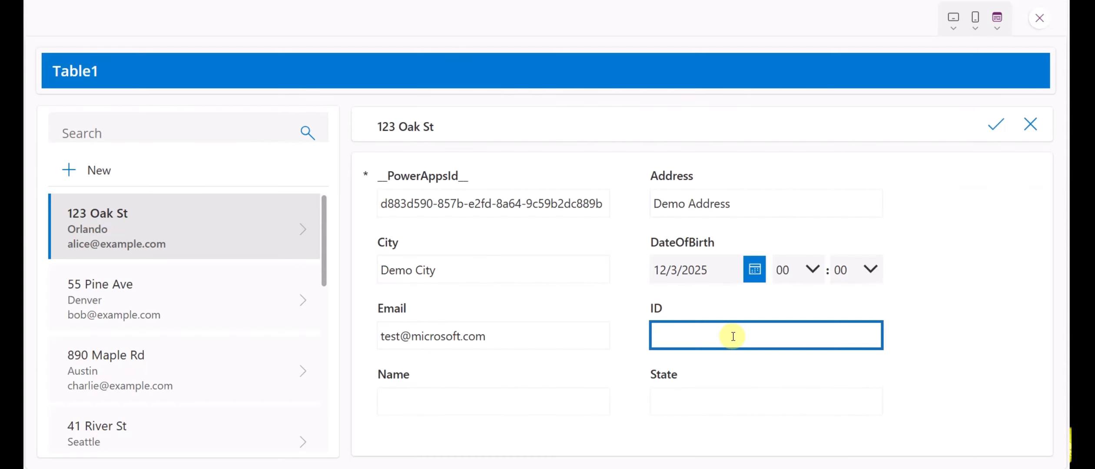
text(11)
click(435, 401)
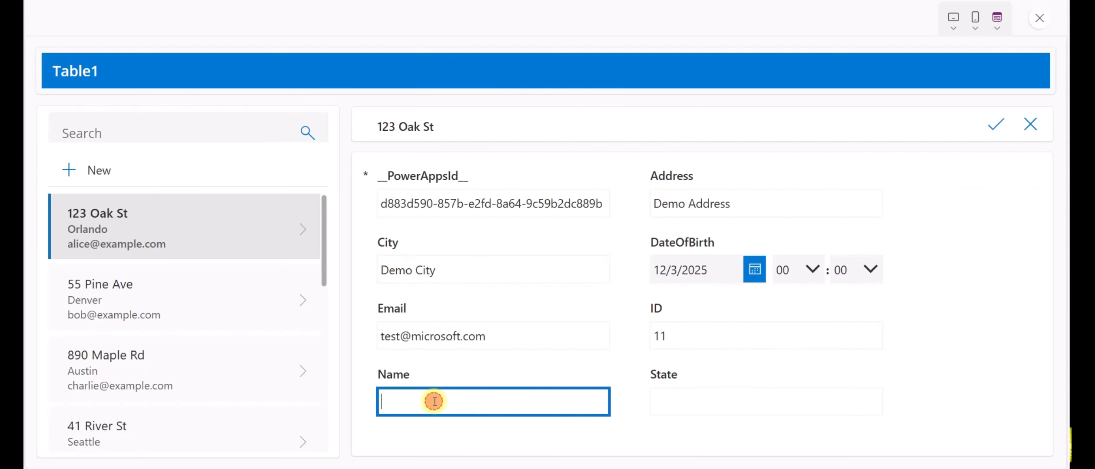
key(Tab)
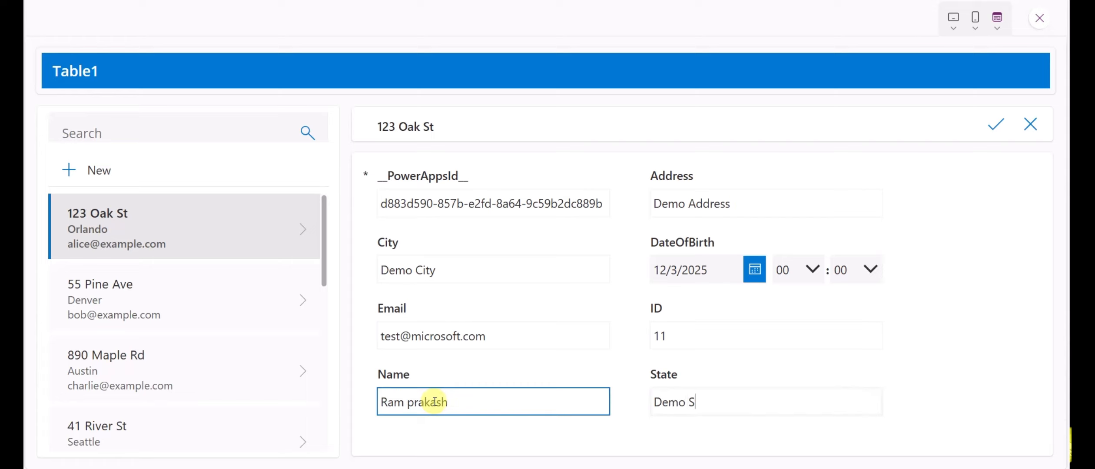
click(993, 125)
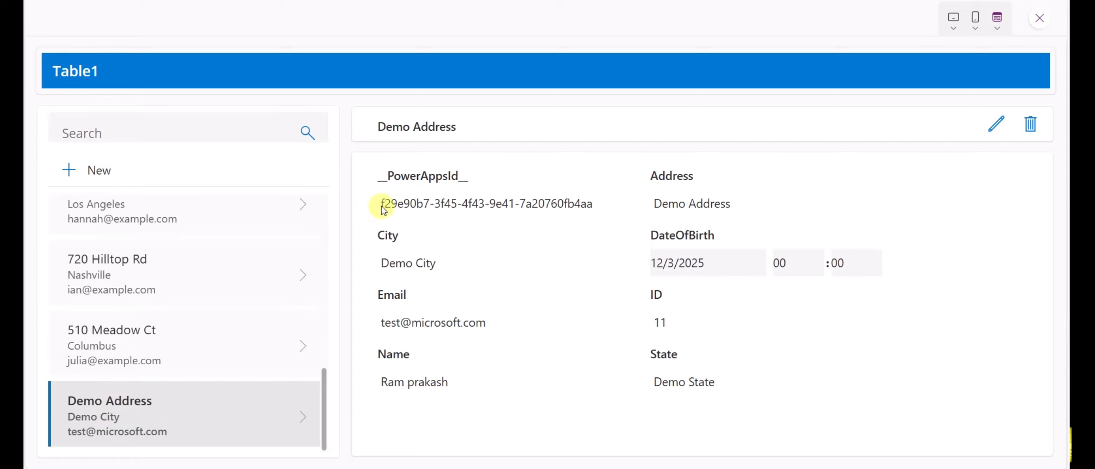
Step: Compare the new Demo Address PowerAppsId GUID with rows 11–12 in the Excel workbook
drag(382, 204, 552, 206)
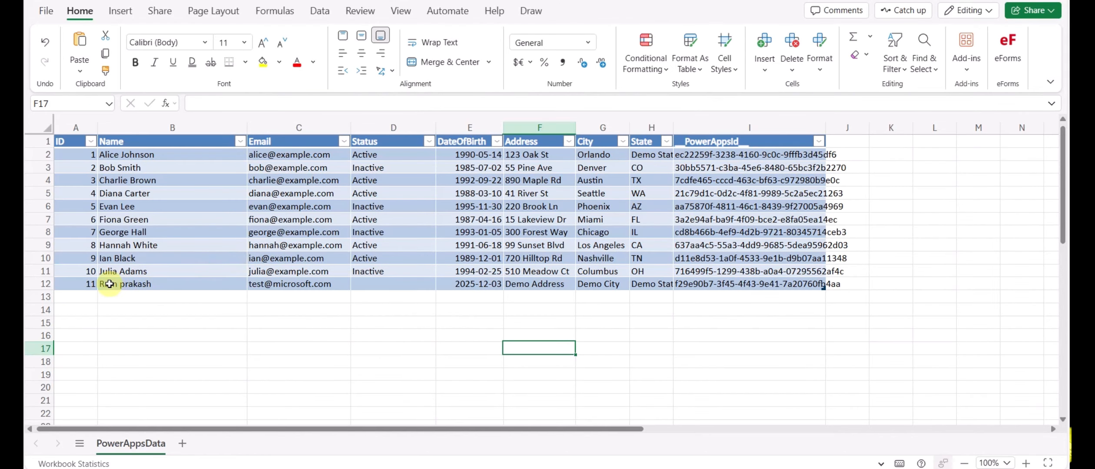
drag(86, 283, 732, 282)
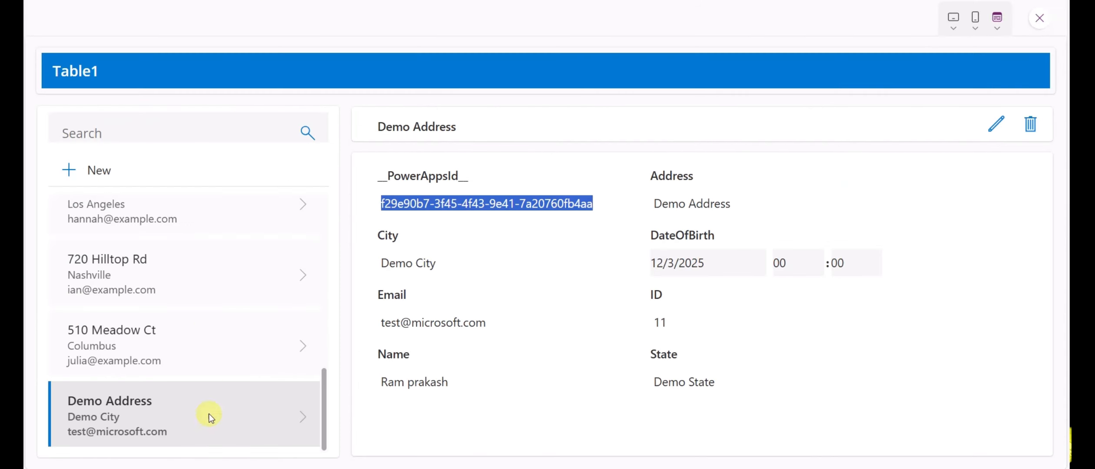
Step: Delete and confirm removing the Demo Address record, then check that row 12 is empty in the workbook
click(1031, 126)
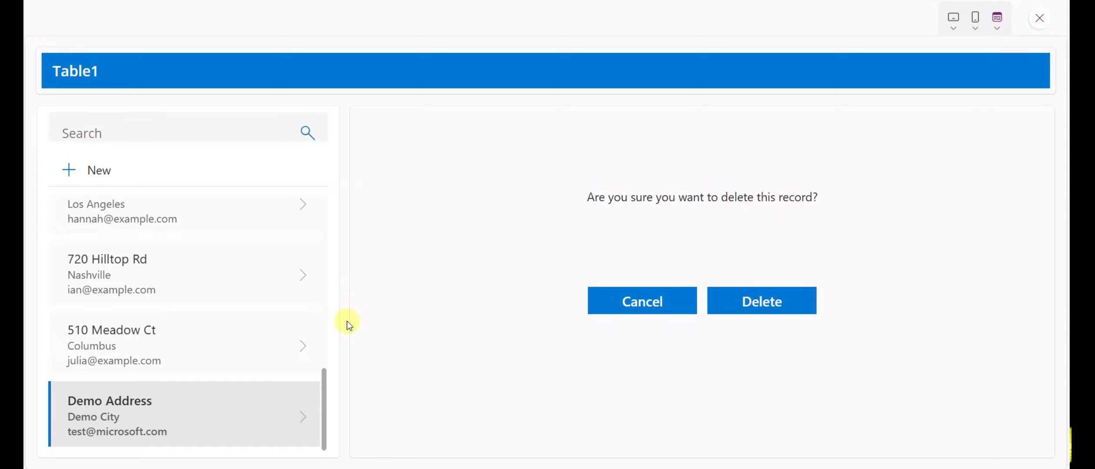
click(750, 300)
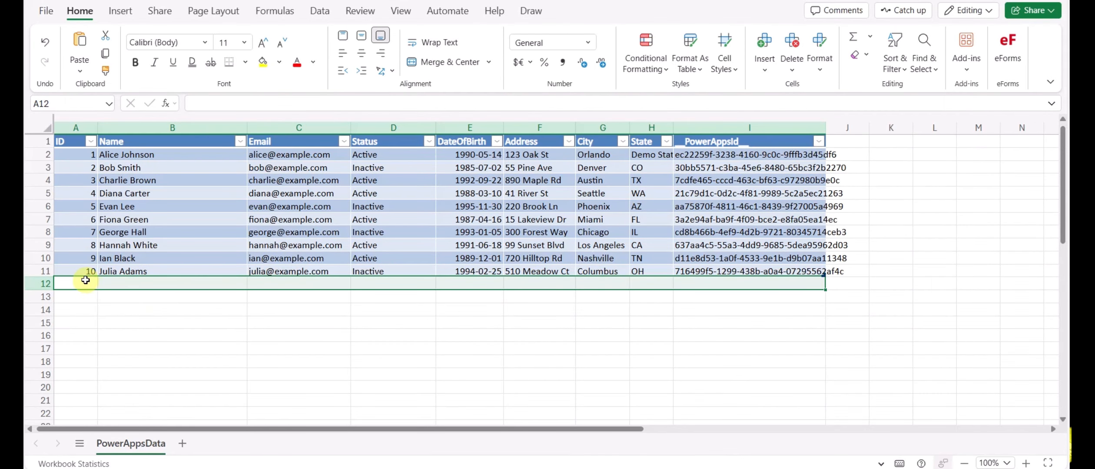
click(86, 277)
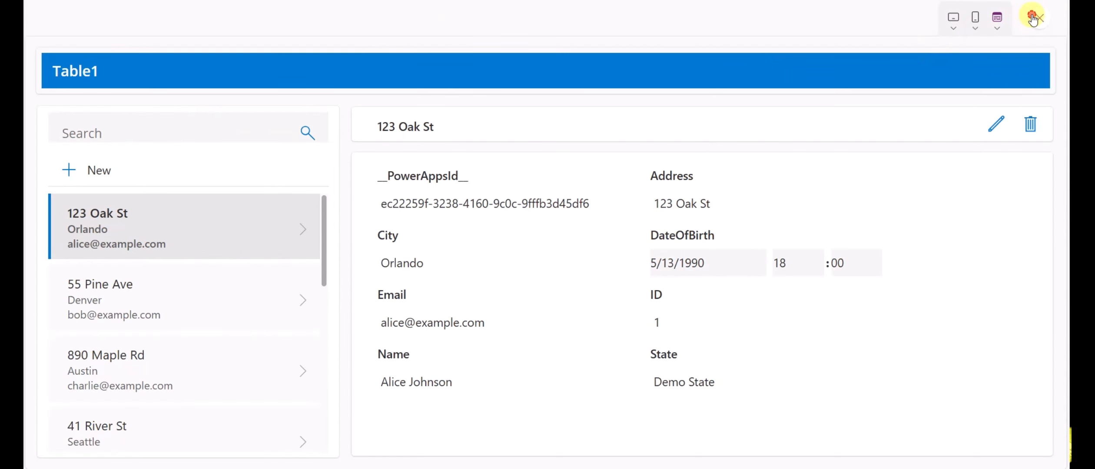
Step: Exit the preview, dismiss the 'Did you know?' tip, and inspect RecordsGallery1, SearchInput1 and Form1
click(1036, 18)
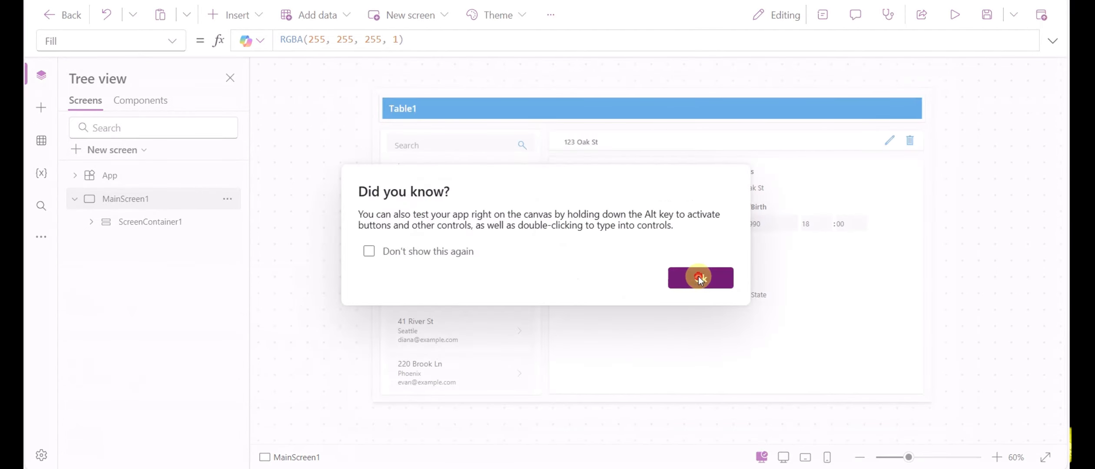
click(698, 276)
click(501, 262)
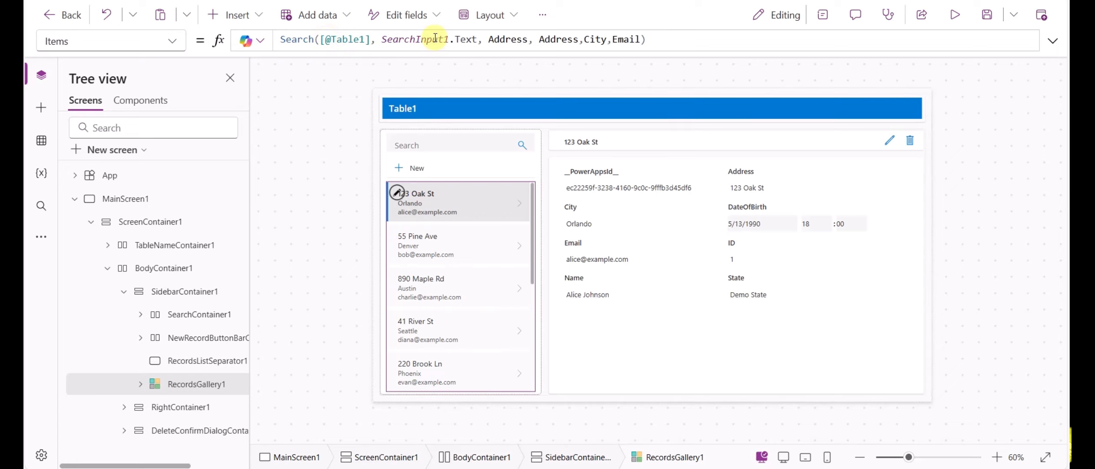
click(428, 144)
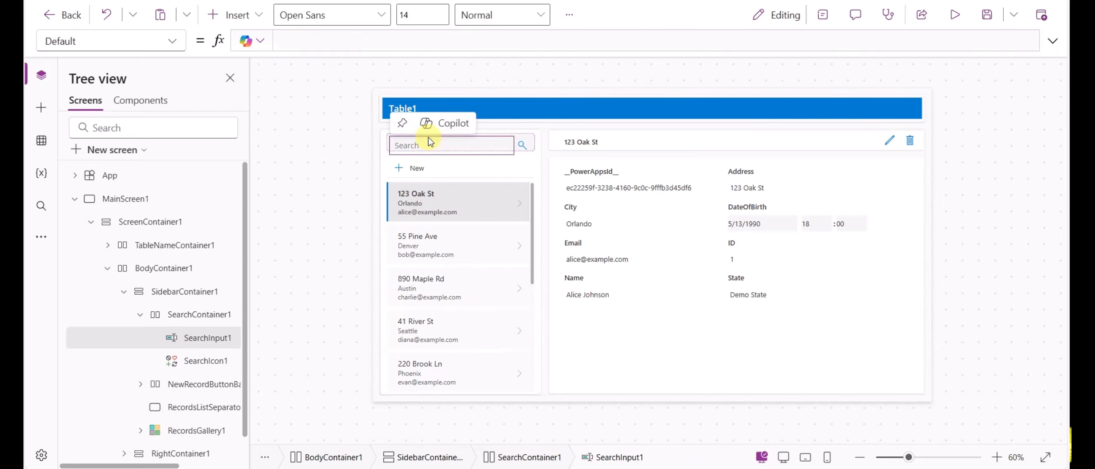
click(728, 332)
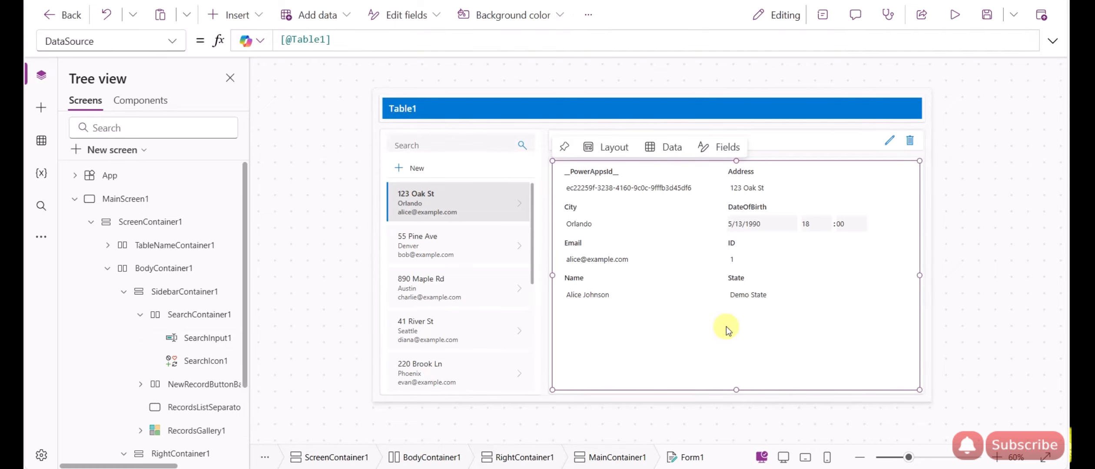
Step: Check Form1's Table1 data source and the edit icon's OnSelect formula
scroll(131, 311, down, 2)
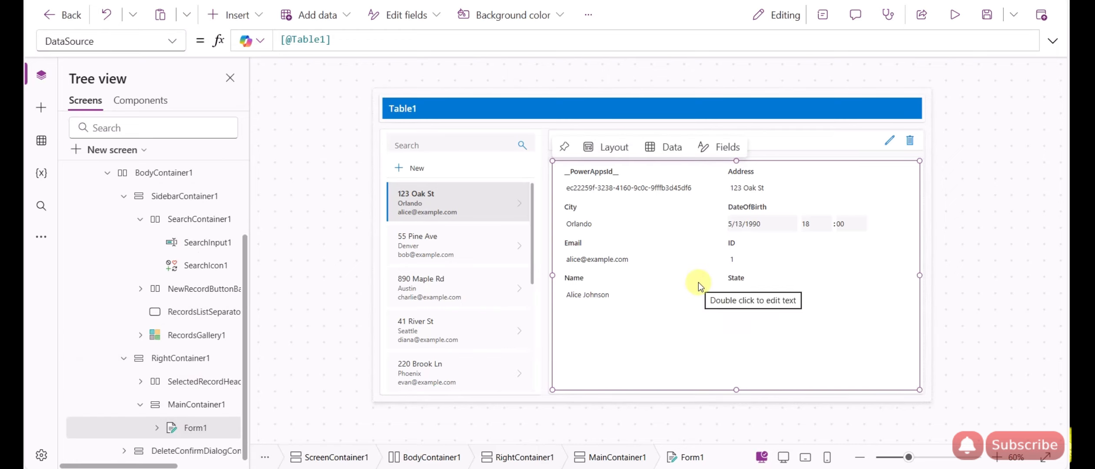
double_click(307, 40)
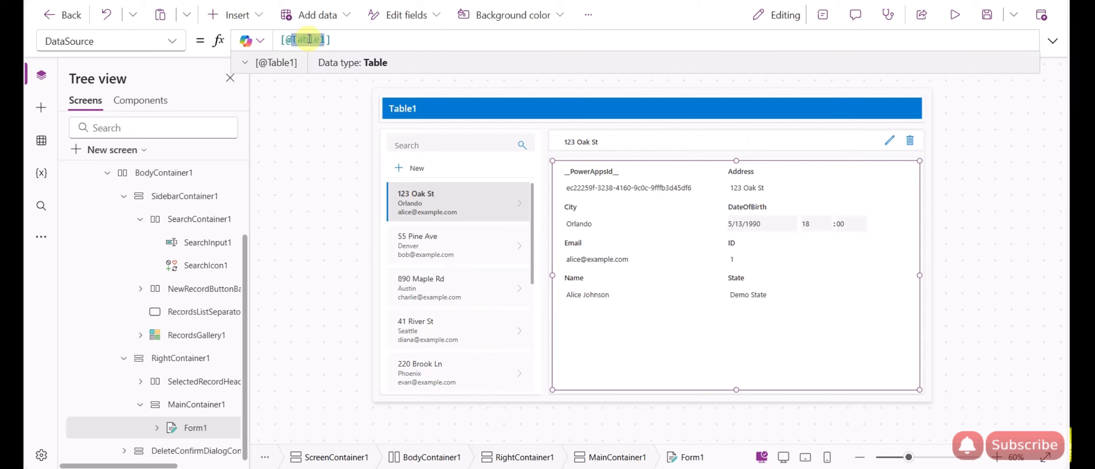
click(886, 143)
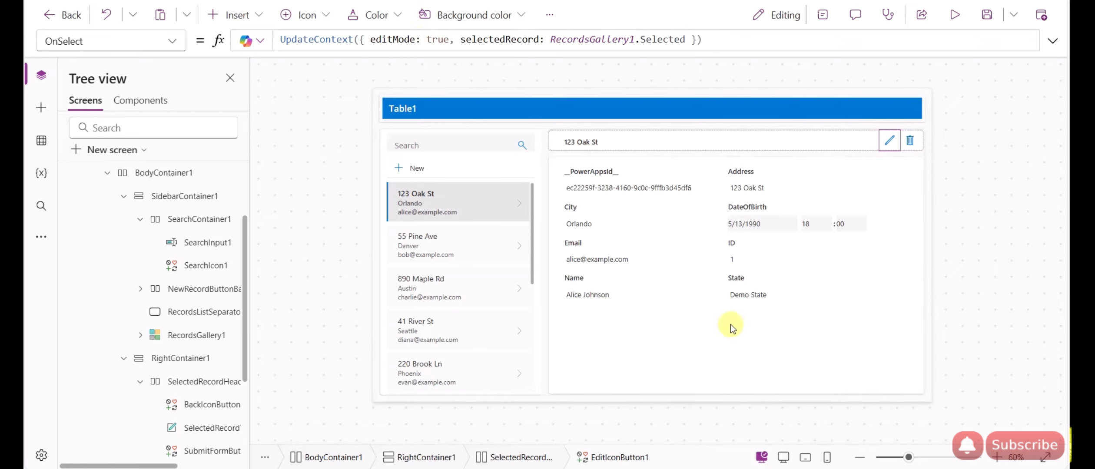
Step: Read the delete icon's OnSelect formula, including its deleteMode, deleteCancelled and selectedRecord parts
click(911, 139)
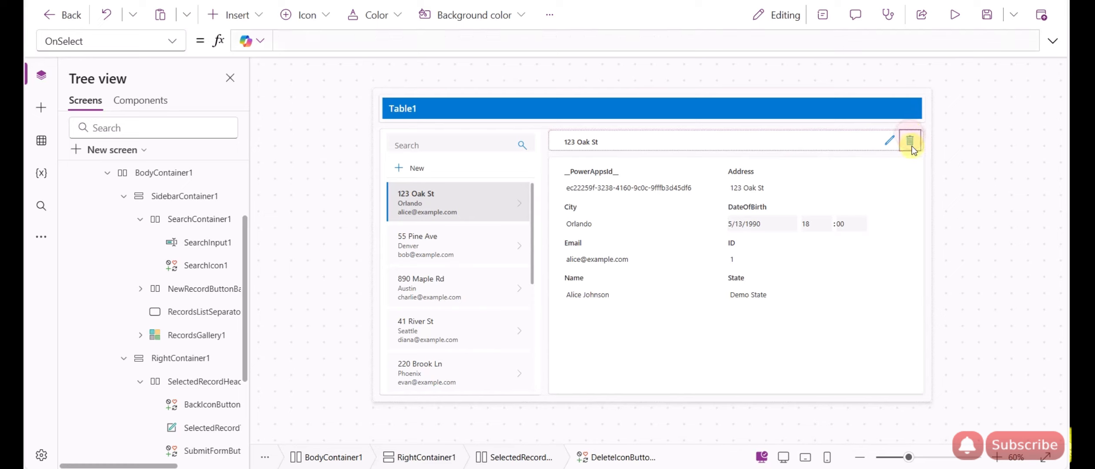
double_click(396, 39)
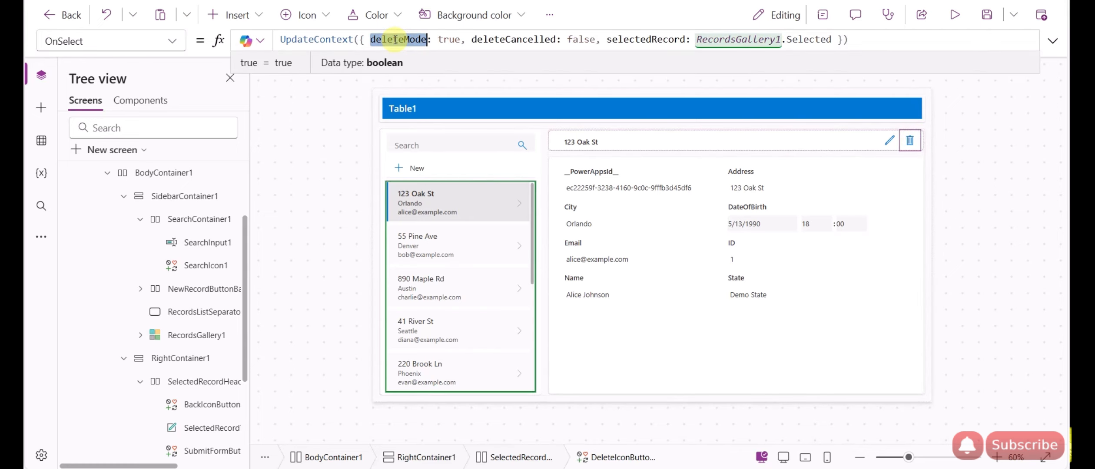
click(517, 39)
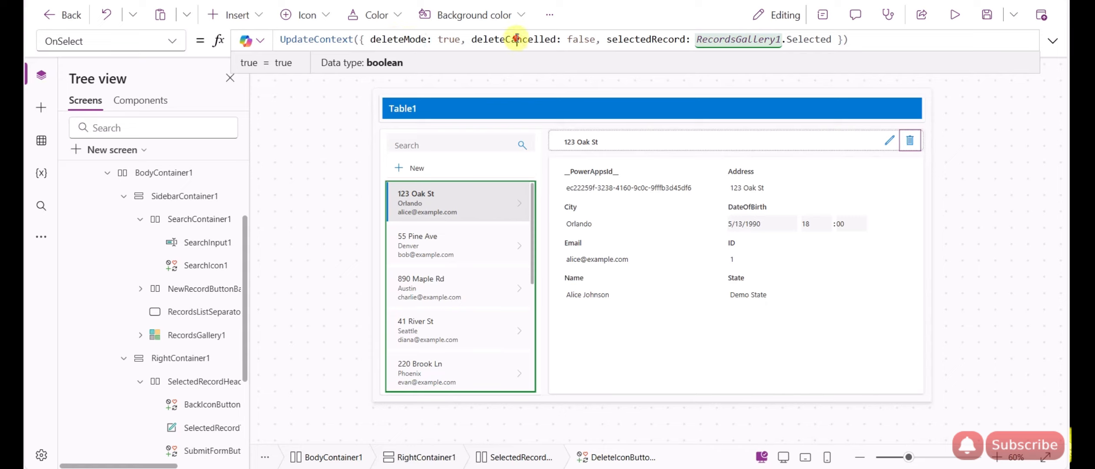
double_click(606, 40)
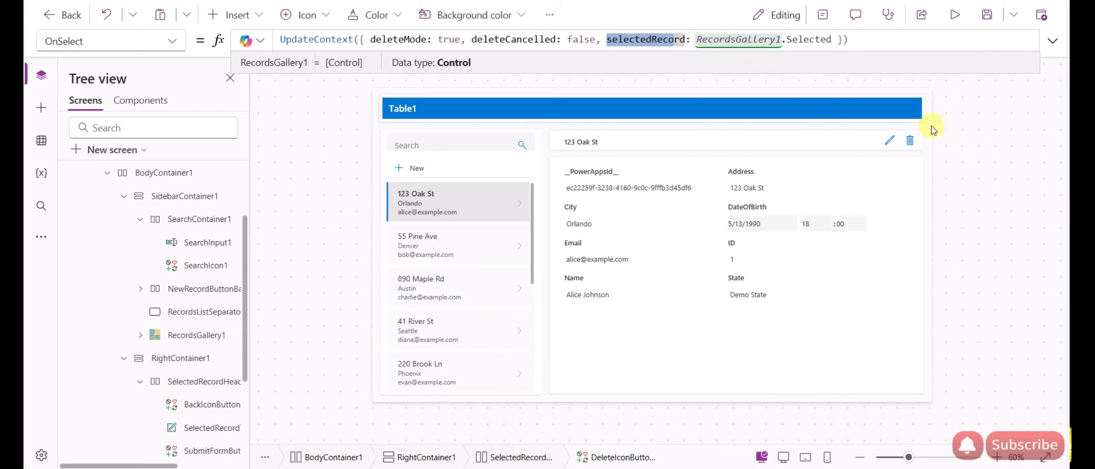
alt+click(914, 145)
Step: Show the Visible property of the bar holding the dialog's Cancel and Delete buttons
click(782, 199)
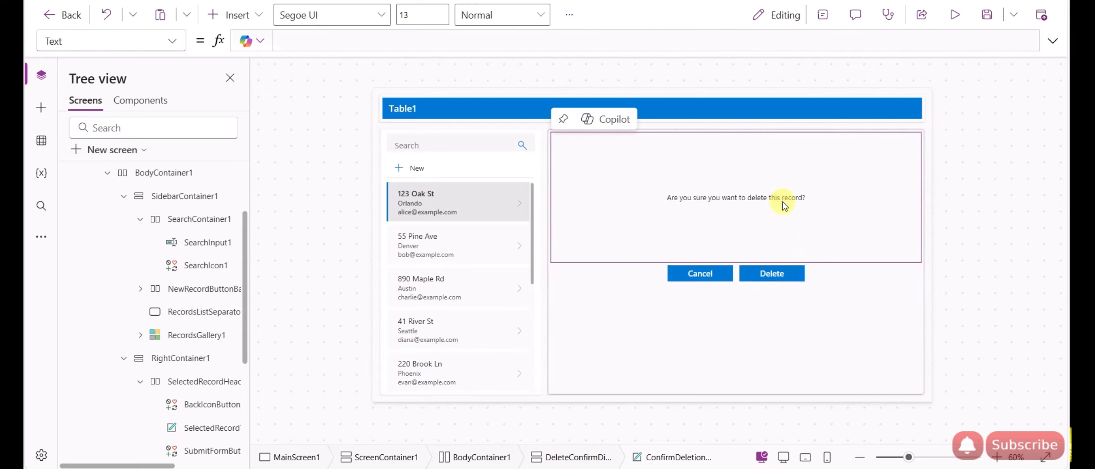
click(780, 312)
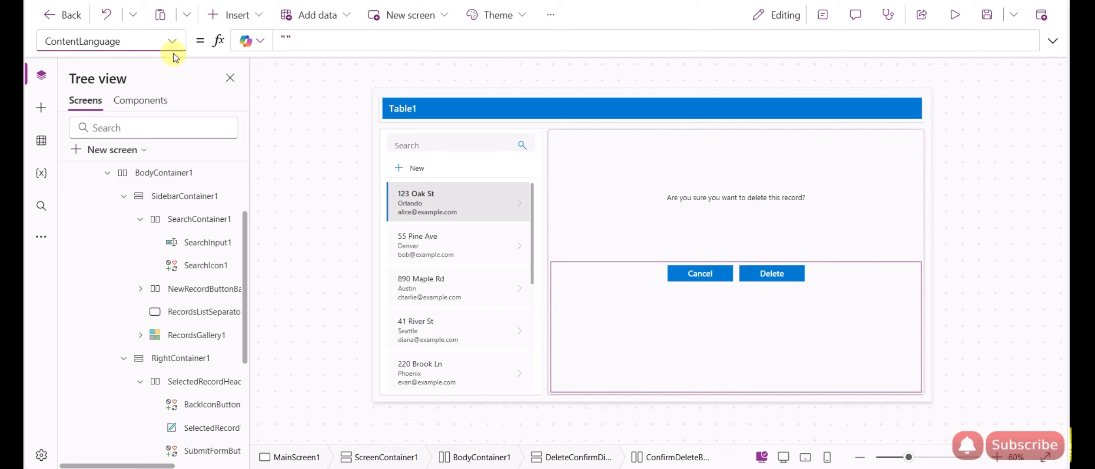
click(174, 37)
scroll(109, 236, down, 8)
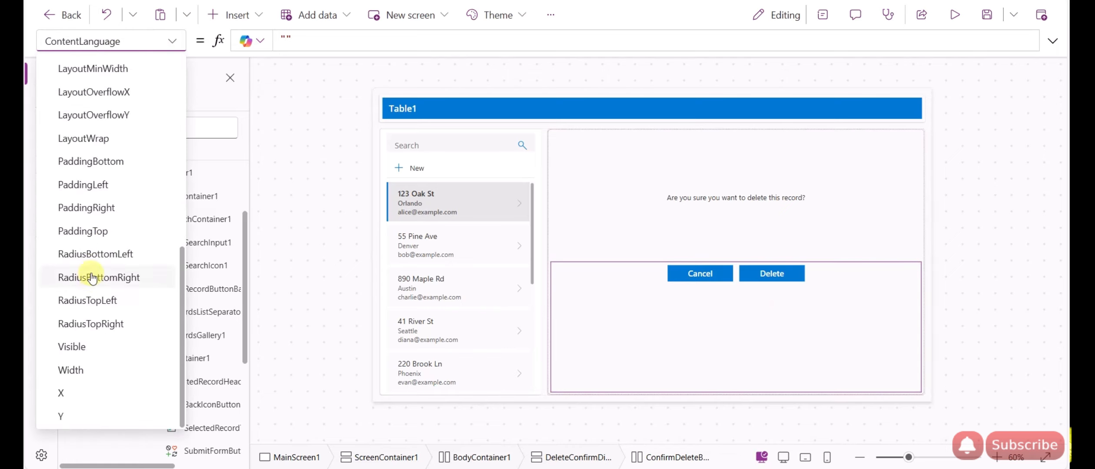
scroll(91, 264, up, 5)
scroll(91, 261, up, 3)
key(ctrl+a)
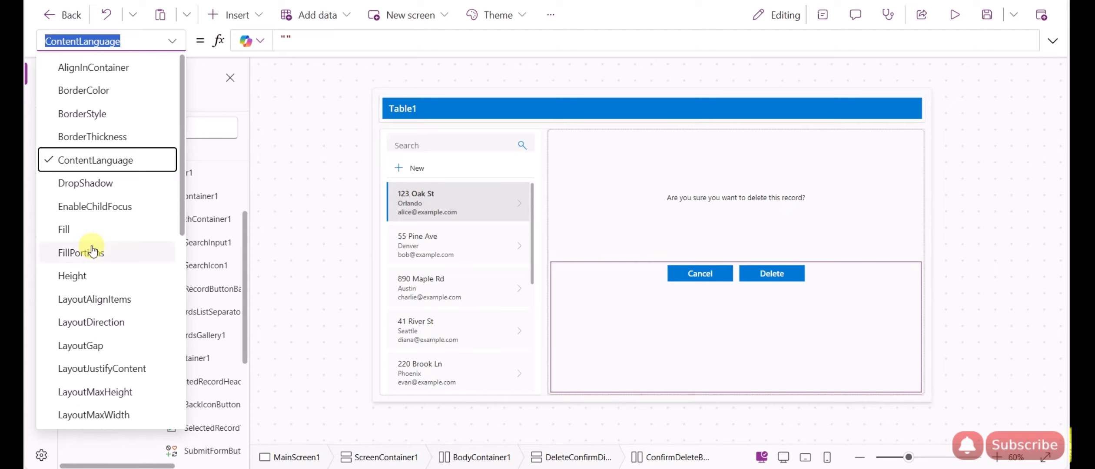
text(dis)
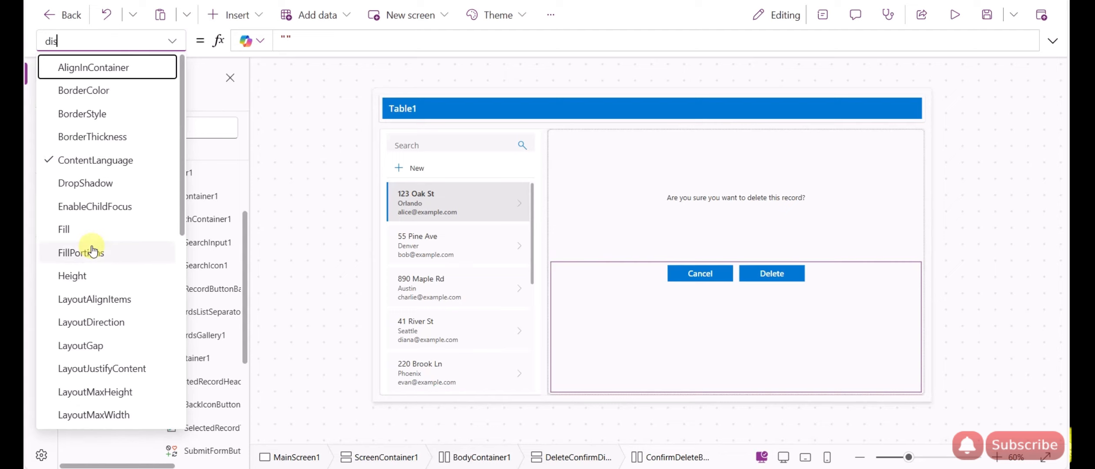
key(ctrl+a)
text(v)
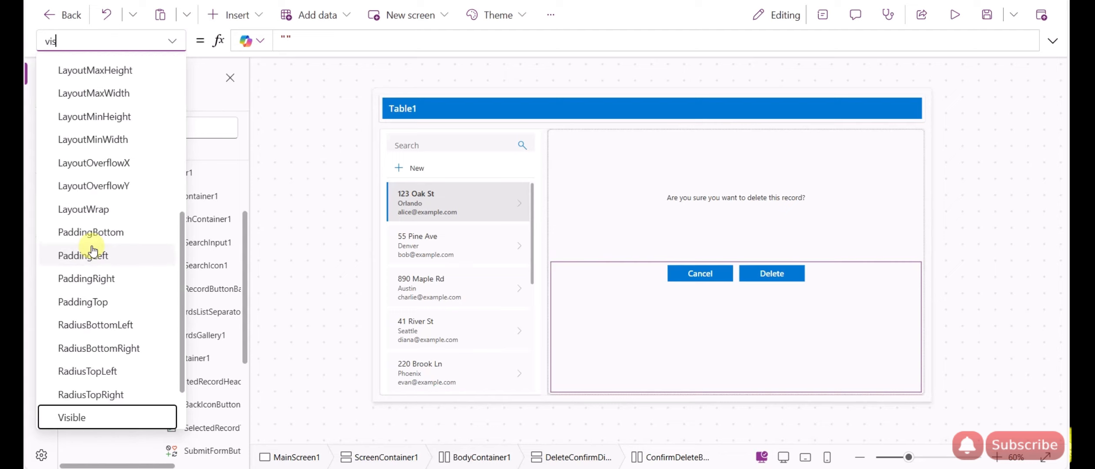
click(105, 418)
Step: Show DeleteConfirmDialogContainer's Visible formula, If(deleteMode, true, false)
click(643, 211)
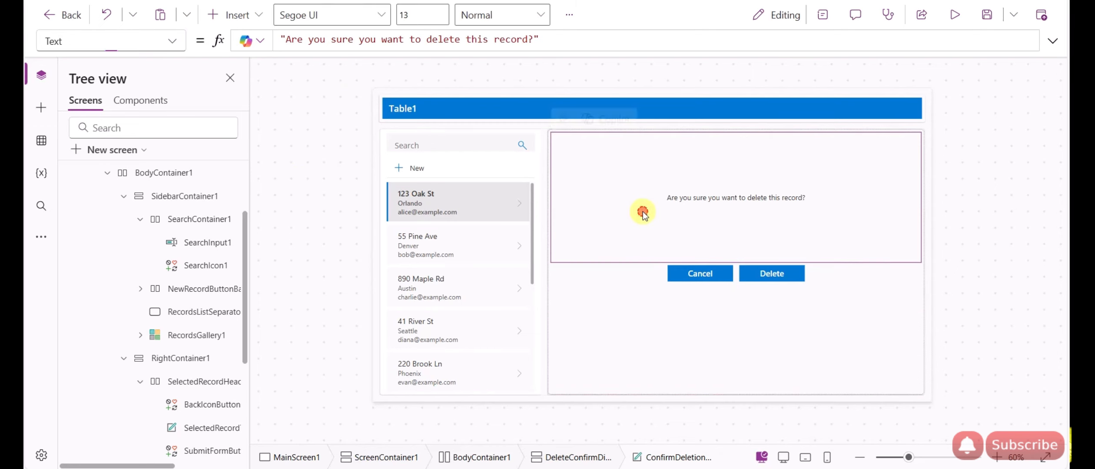
scroll(191, 285, down, 4)
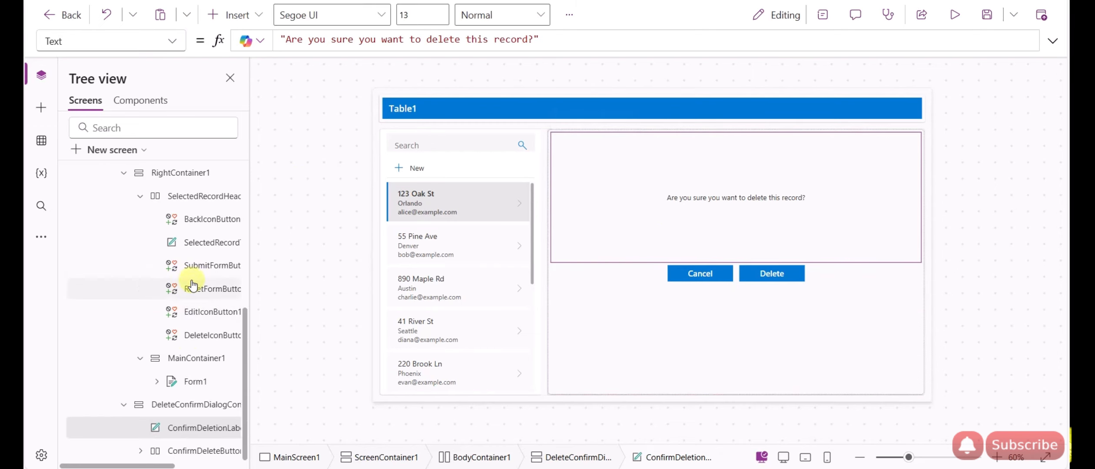
click(189, 407)
click(172, 41)
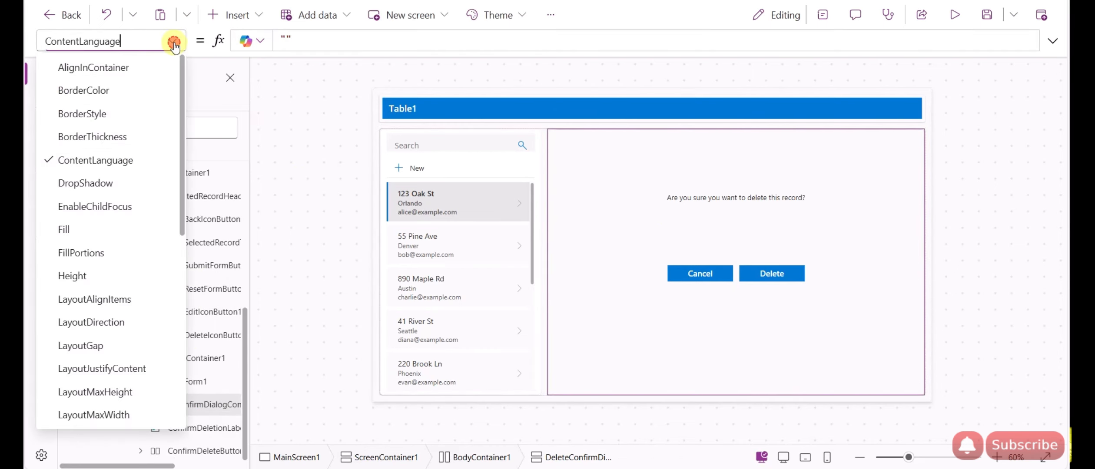
scroll(104, 300, down, 8)
click(72, 346)
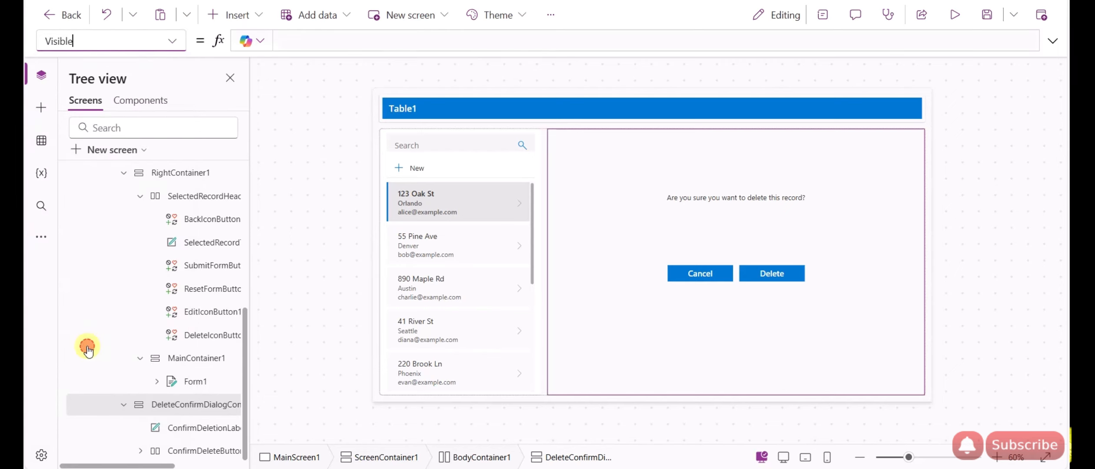
double_click(328, 39)
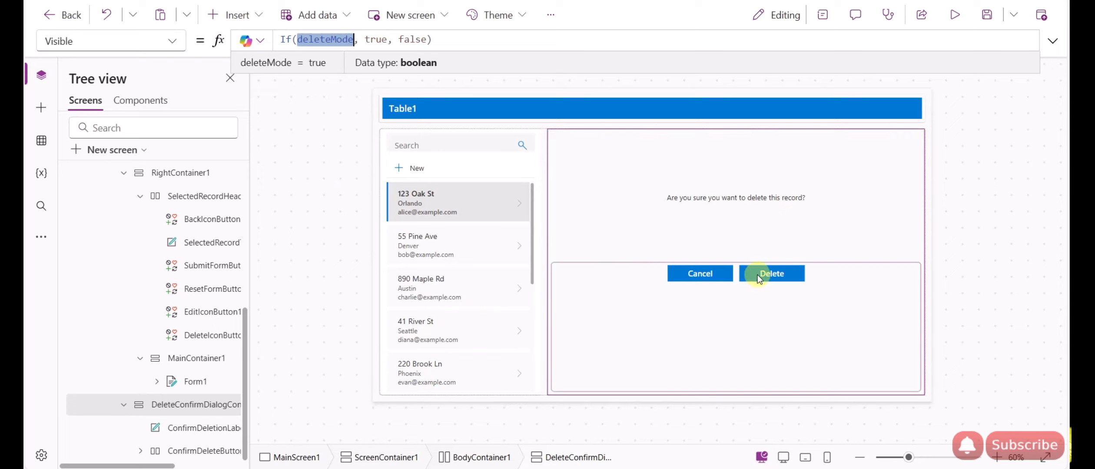
Step: Close the confirmation dialog and review the delete icon's deleteMode true setting again
alt+click(702, 276)
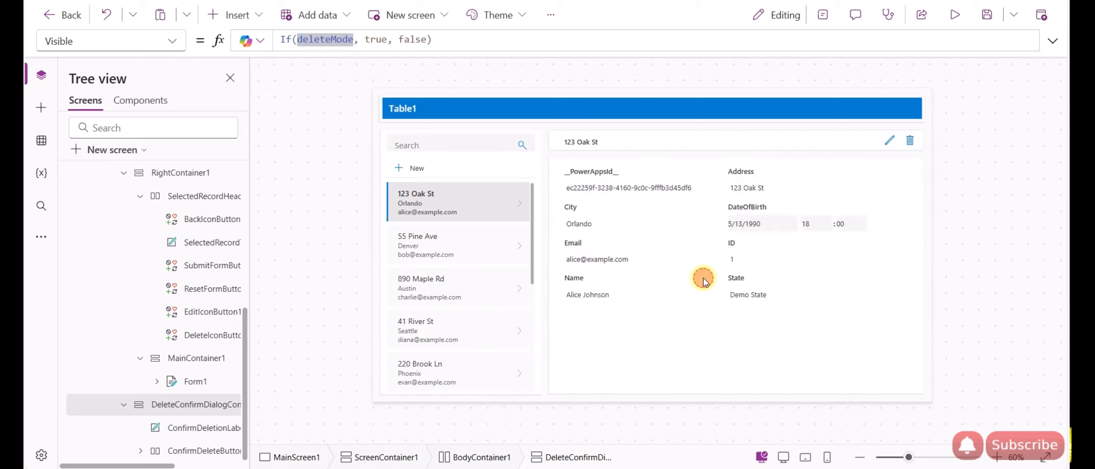
click(963, 161)
click(912, 142)
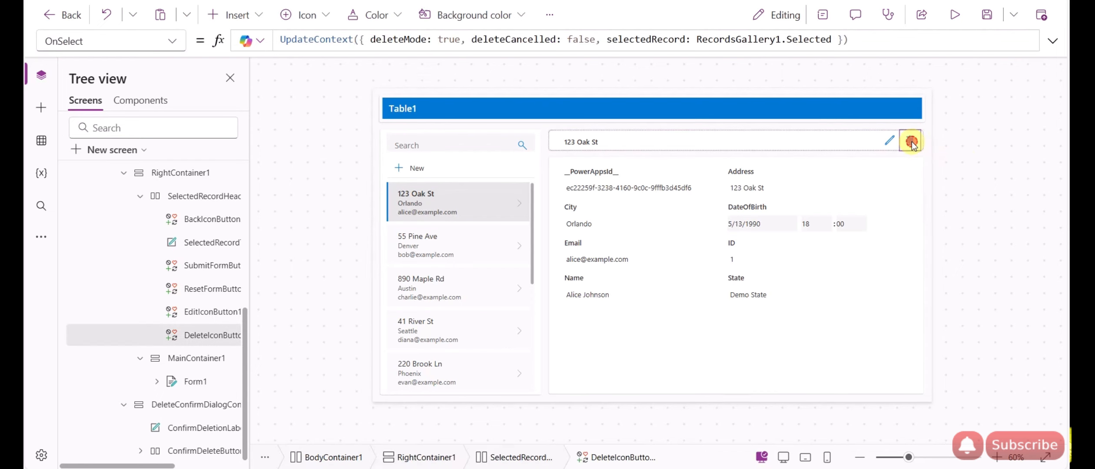
click(396, 41)
click(443, 44)
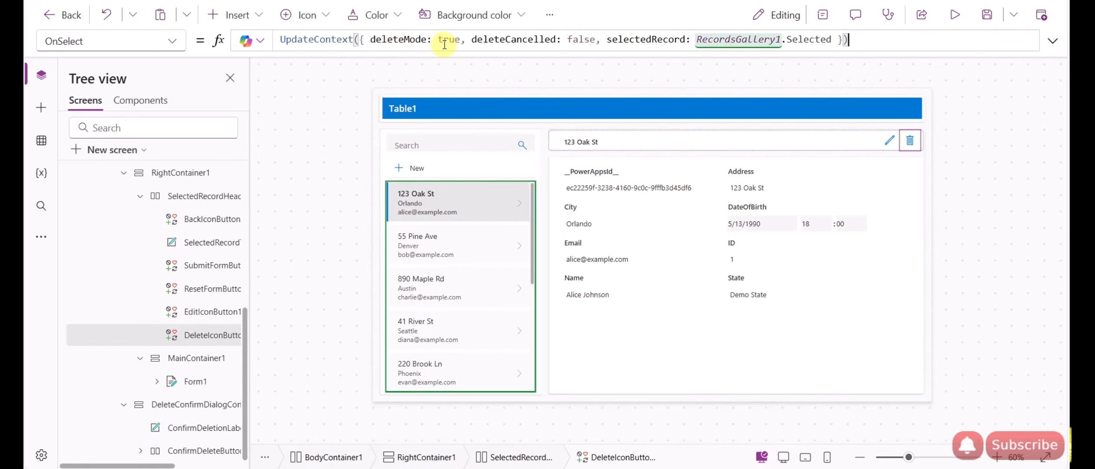